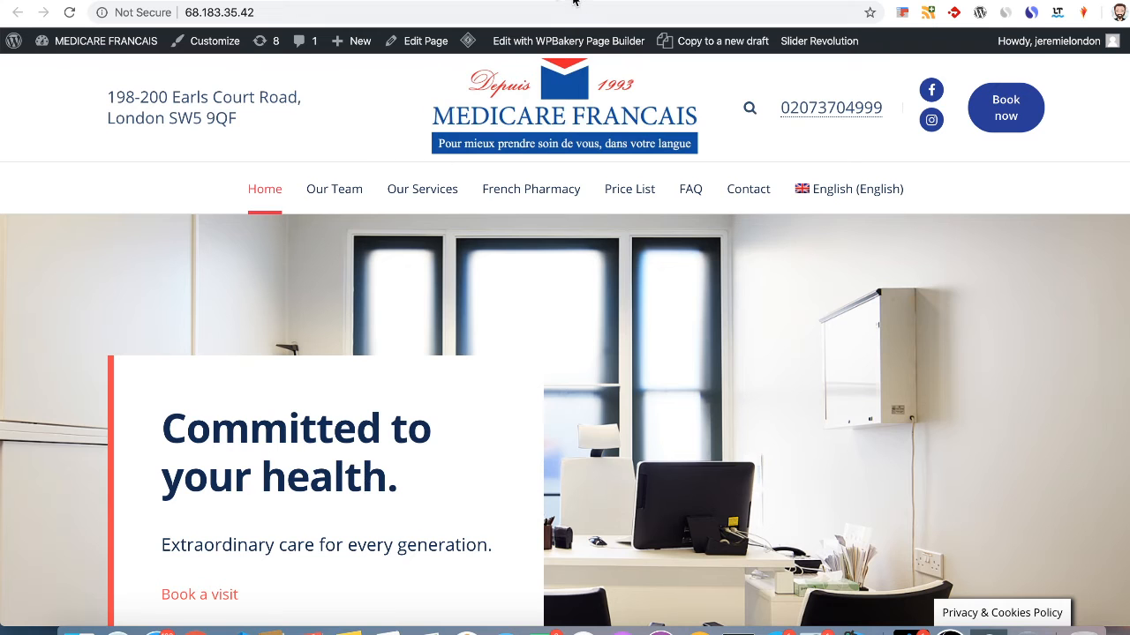
Switch to the WordPress dashboard and open the Slider Revolution module overview.
key("ctrl+Tab")
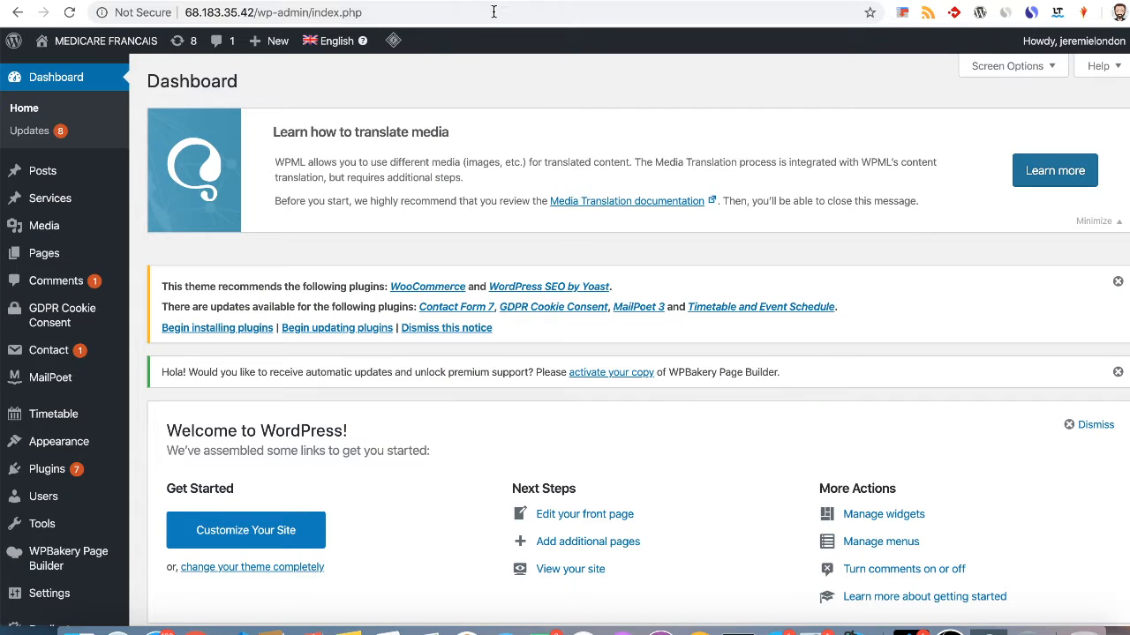
scroll(53, 380, "down", 1)
mouse_move(70, 383)
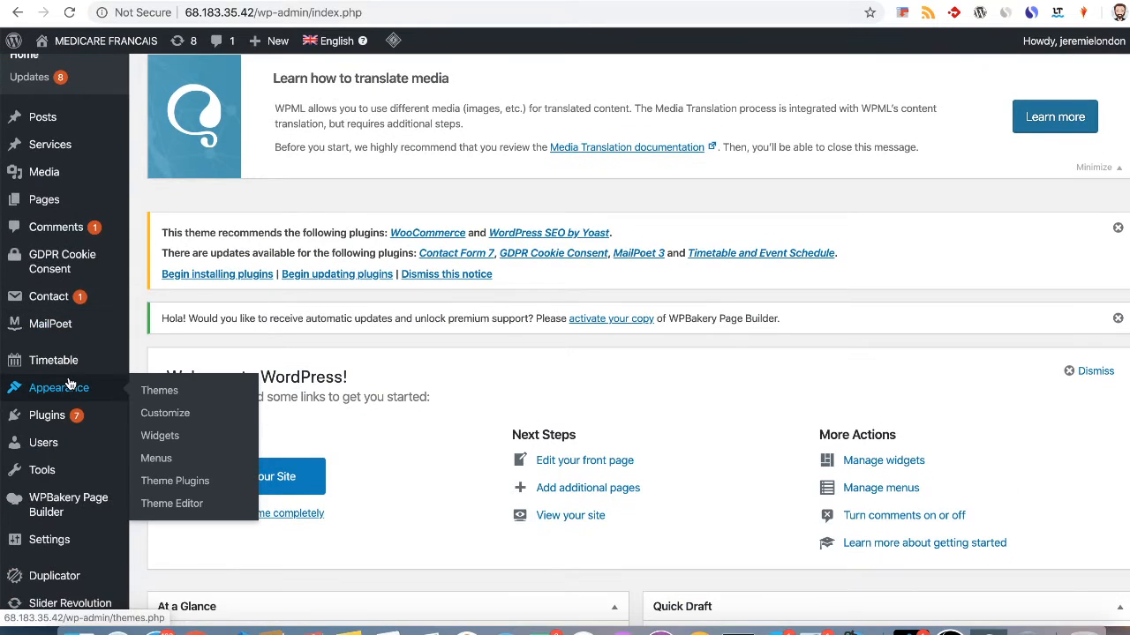
scroll(61, 388, "down", 3)
left_click(60, 466)
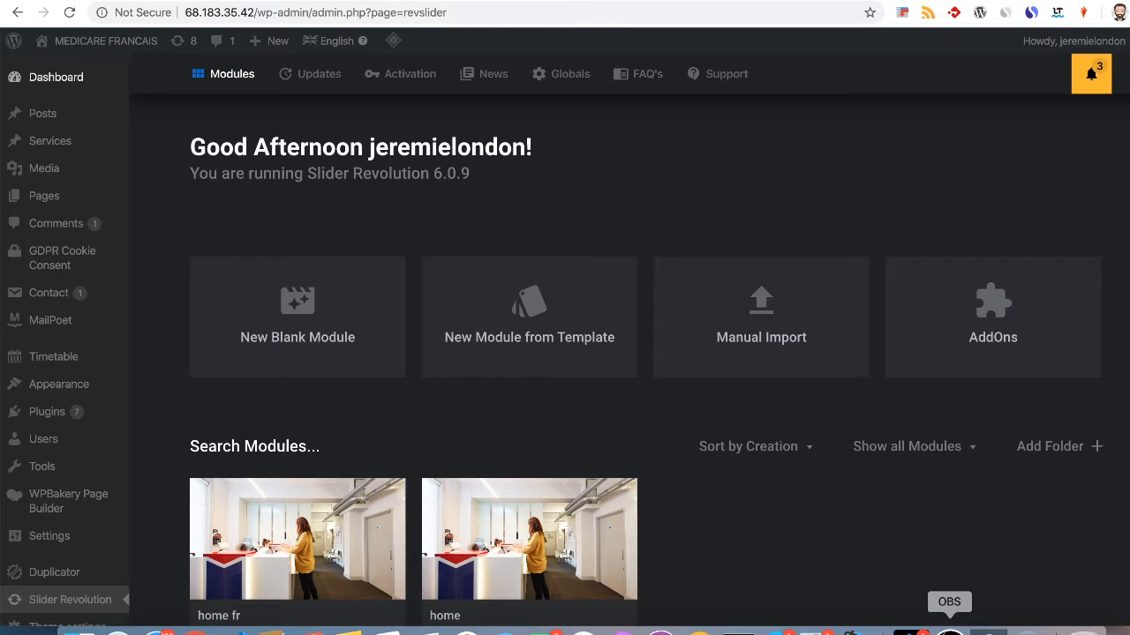
left_click(949, 630)
left_click(782, 559)
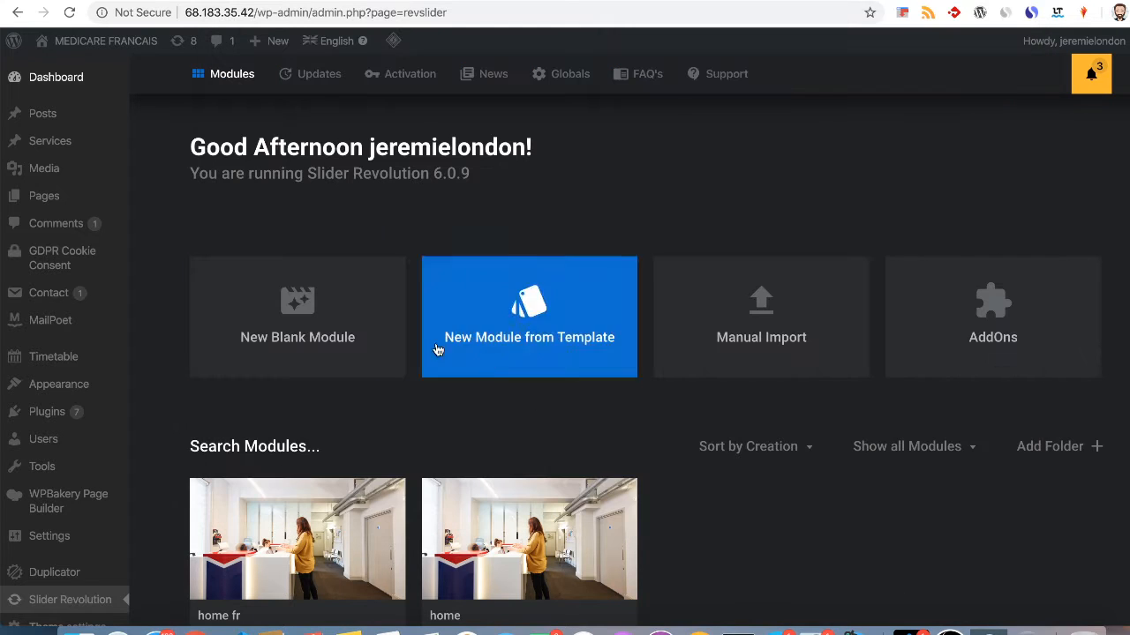
Open the existing English "home" slider module for editing.
scroll(437, 351, "down", 4)
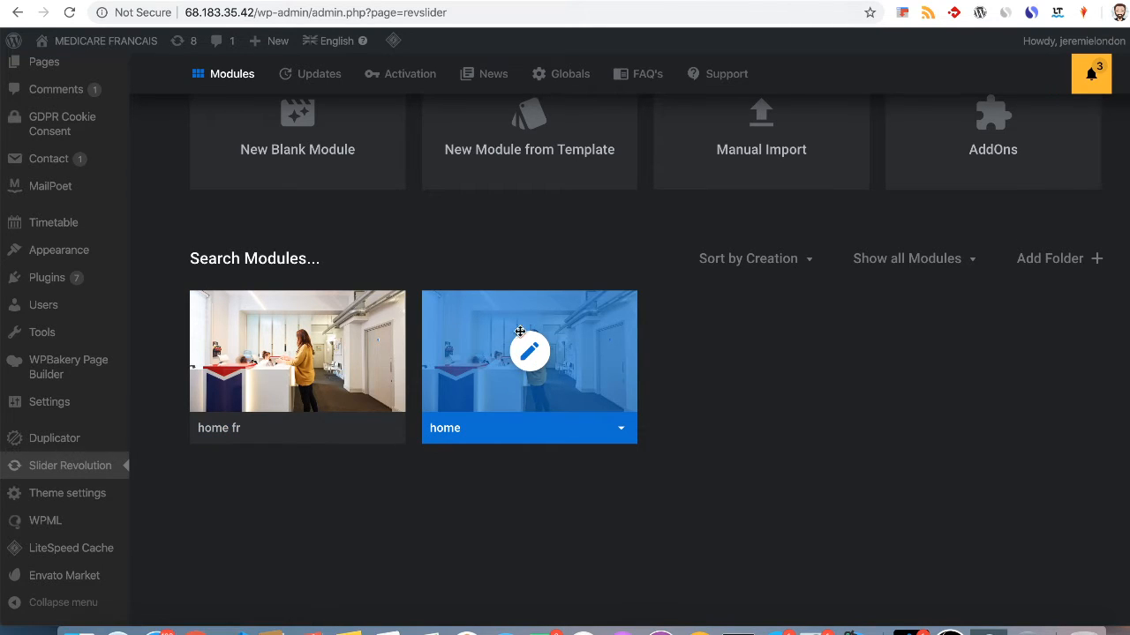
left_click(530, 353)
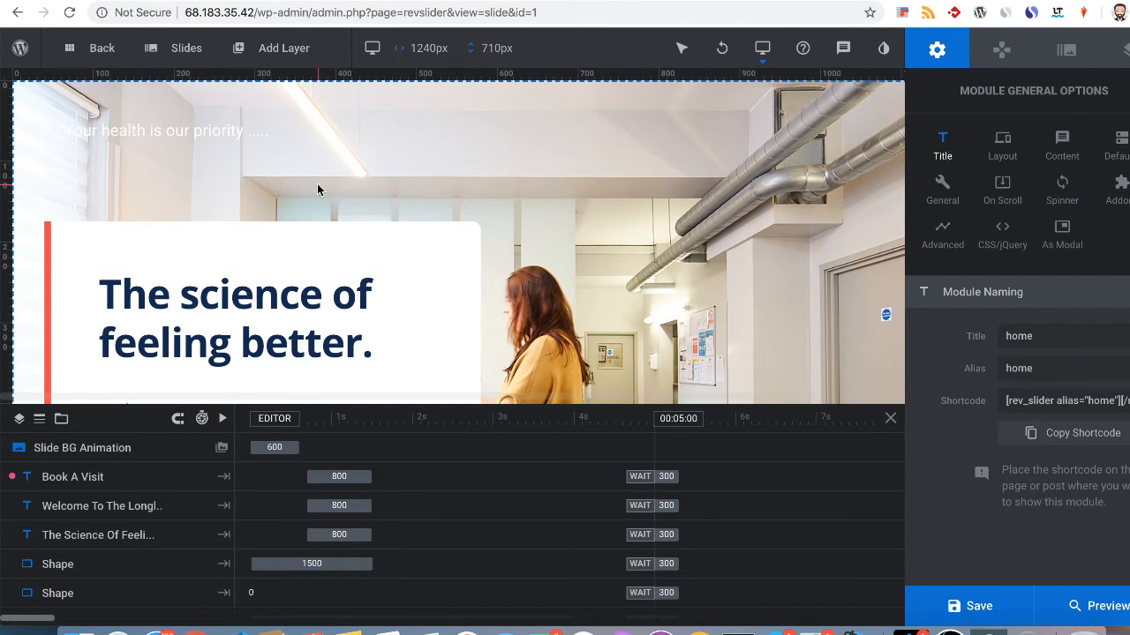
View slide #2 of the home module and return to slide #1.
mouse_move(177, 50)
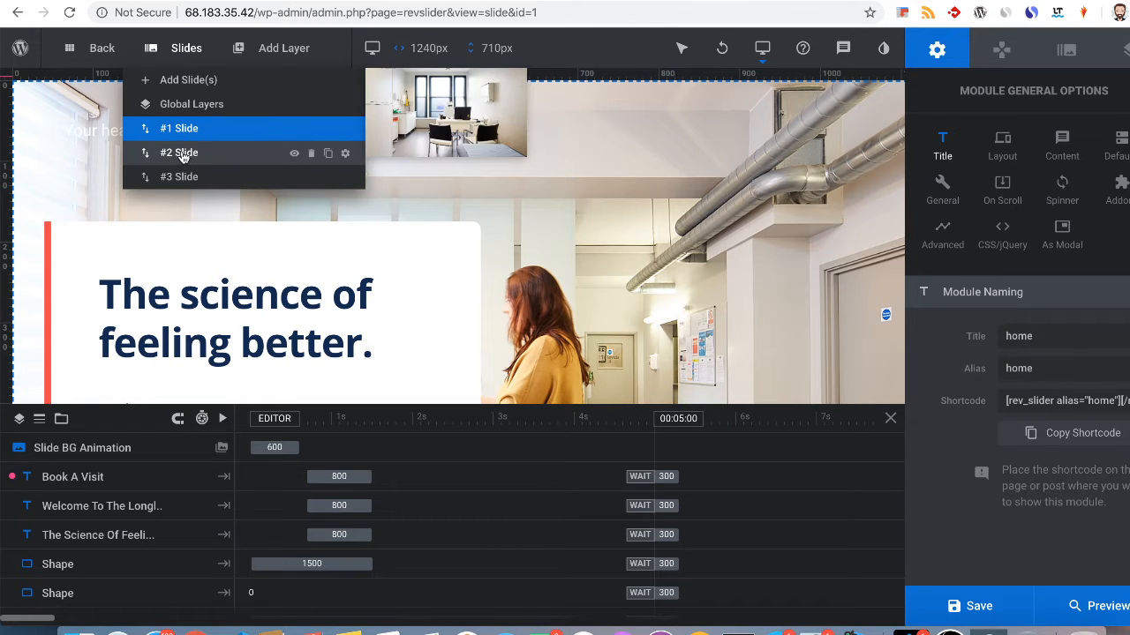
mouse_move(190, 181)
left_click(204, 154)
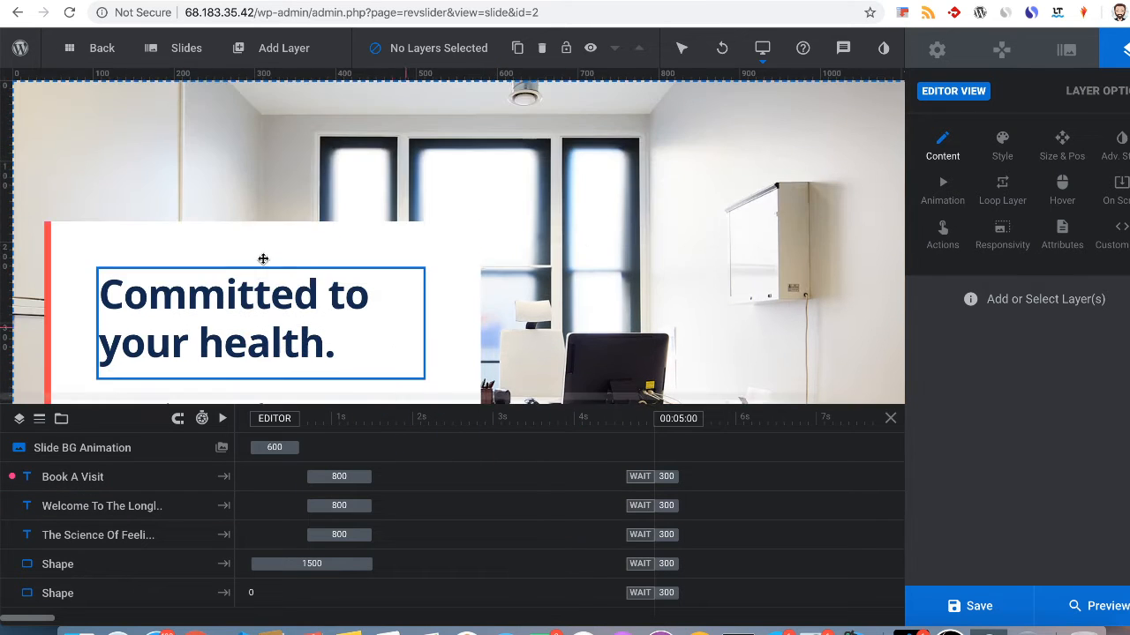
mouse_move(170, 50)
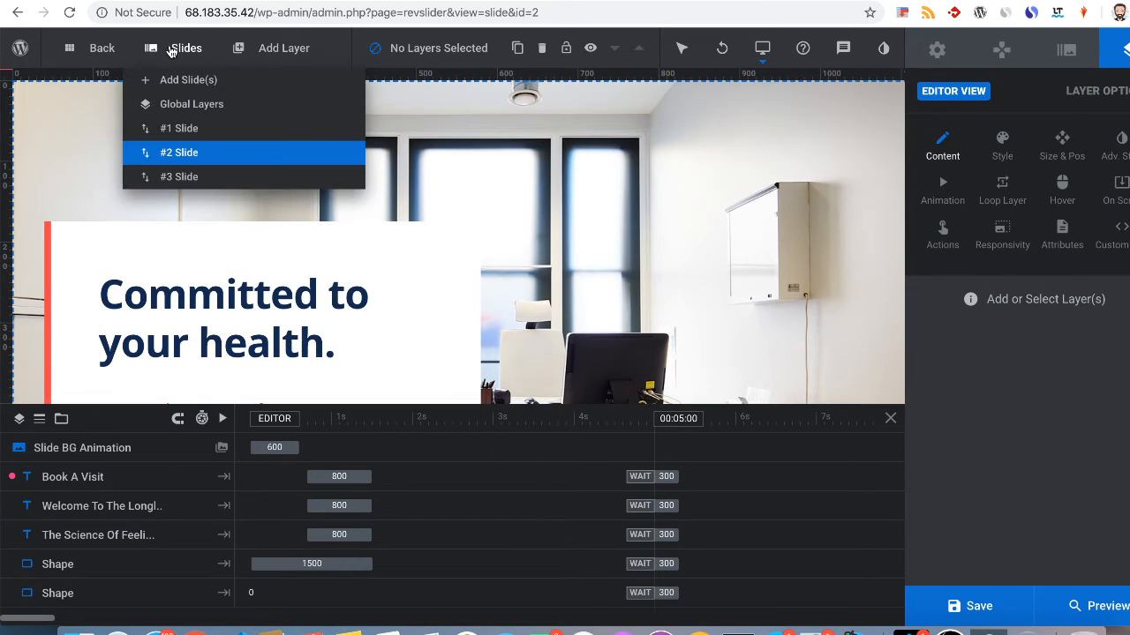
left_click(180, 131)
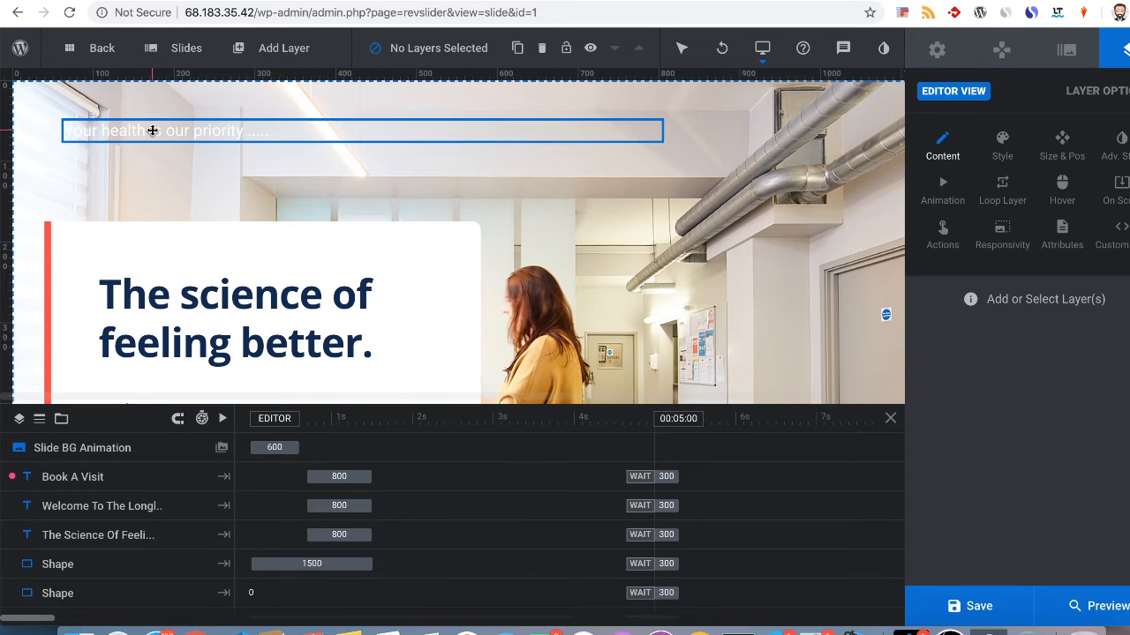
Delete the "Your health is our priority ....." text layer from slide #1.
left_click(162, 133)
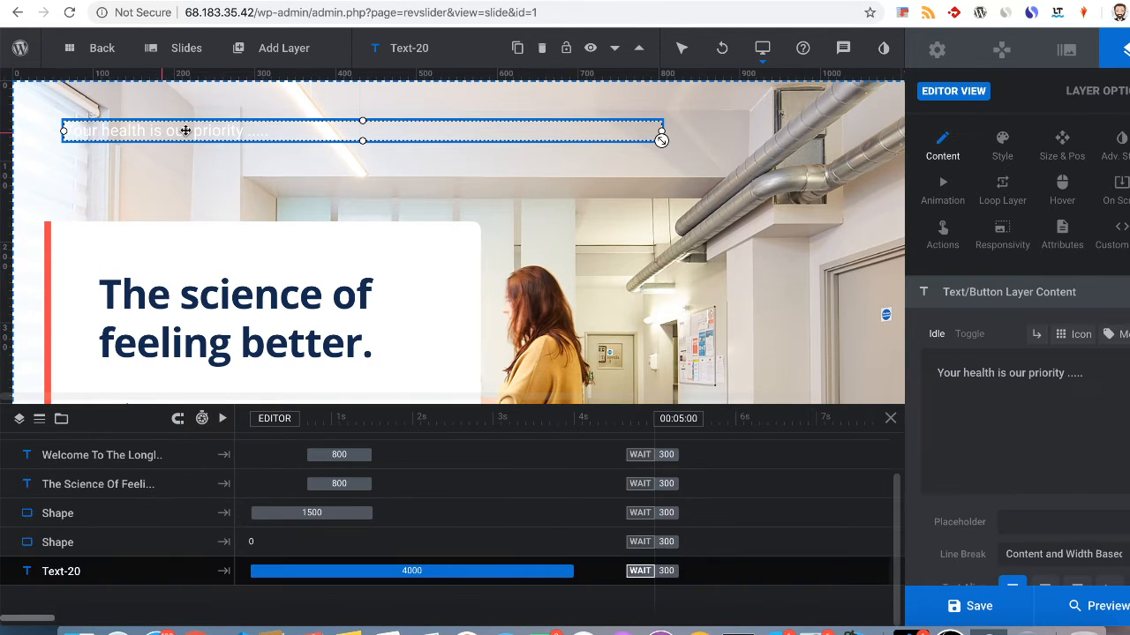
right_click(198, 128)
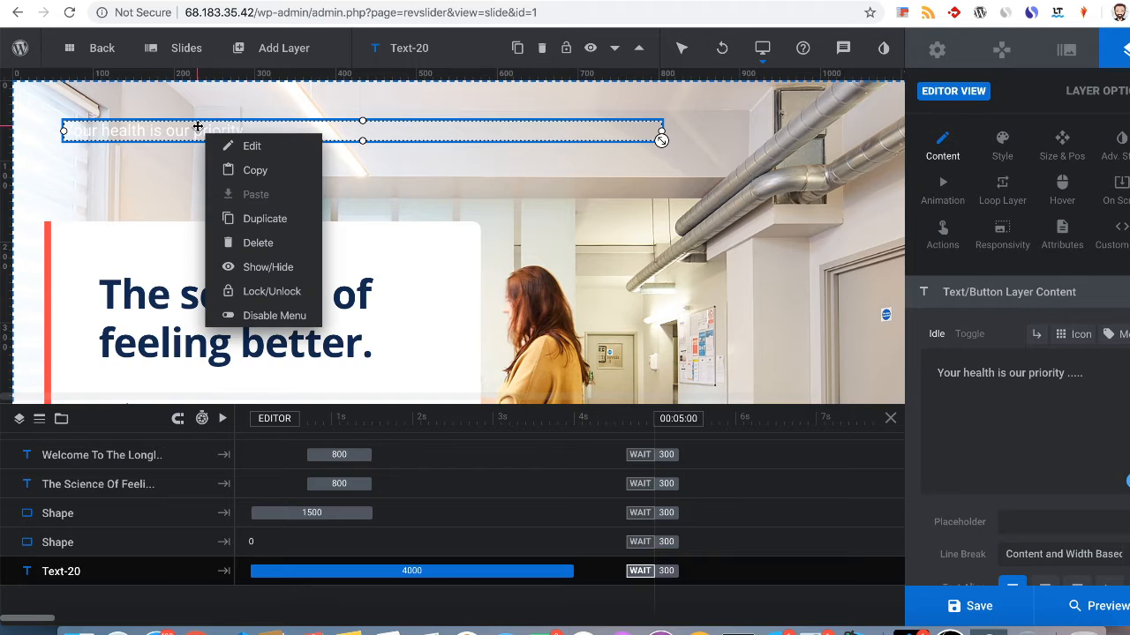
right_click(197, 130)
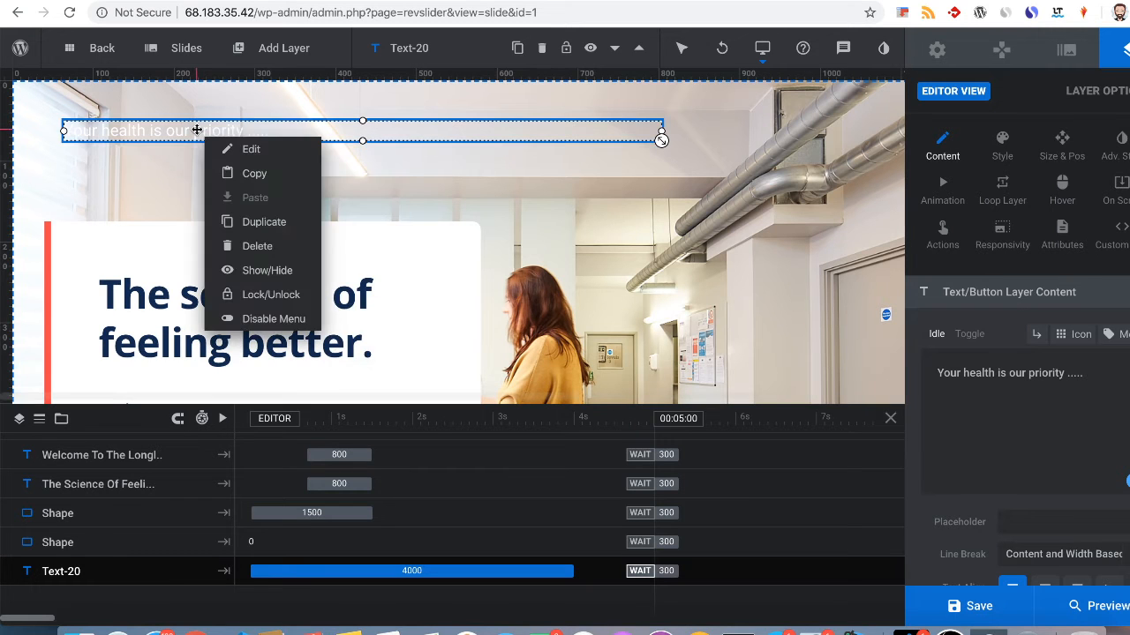
left_click(267, 254)
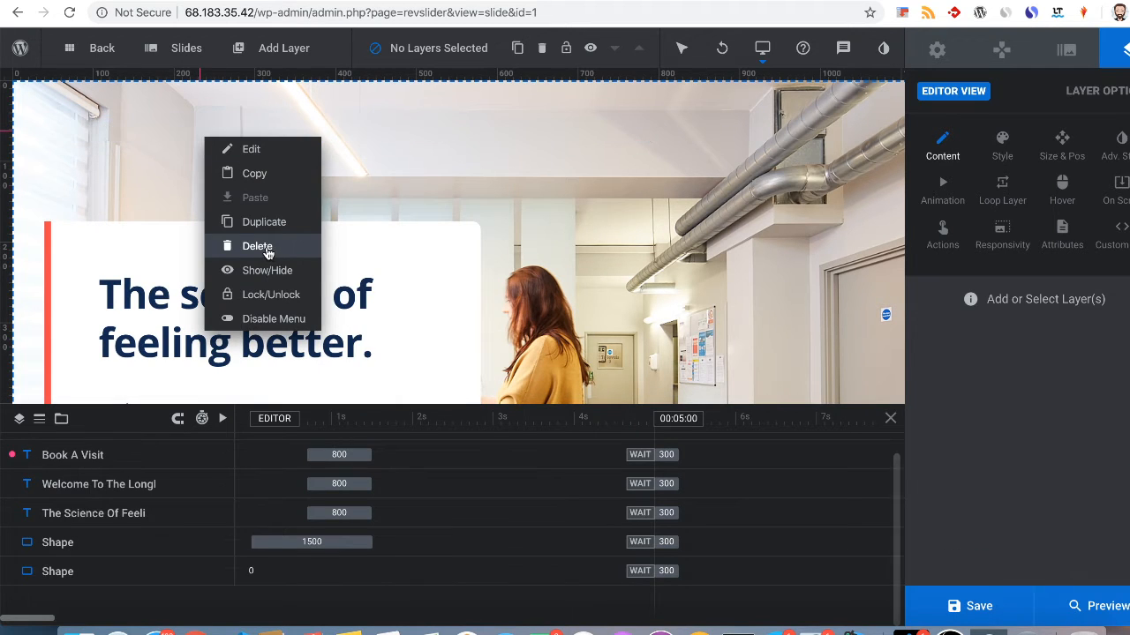
Add a new text layer to slide #1 and widen it to about 537 px.
mouse_move(291, 46)
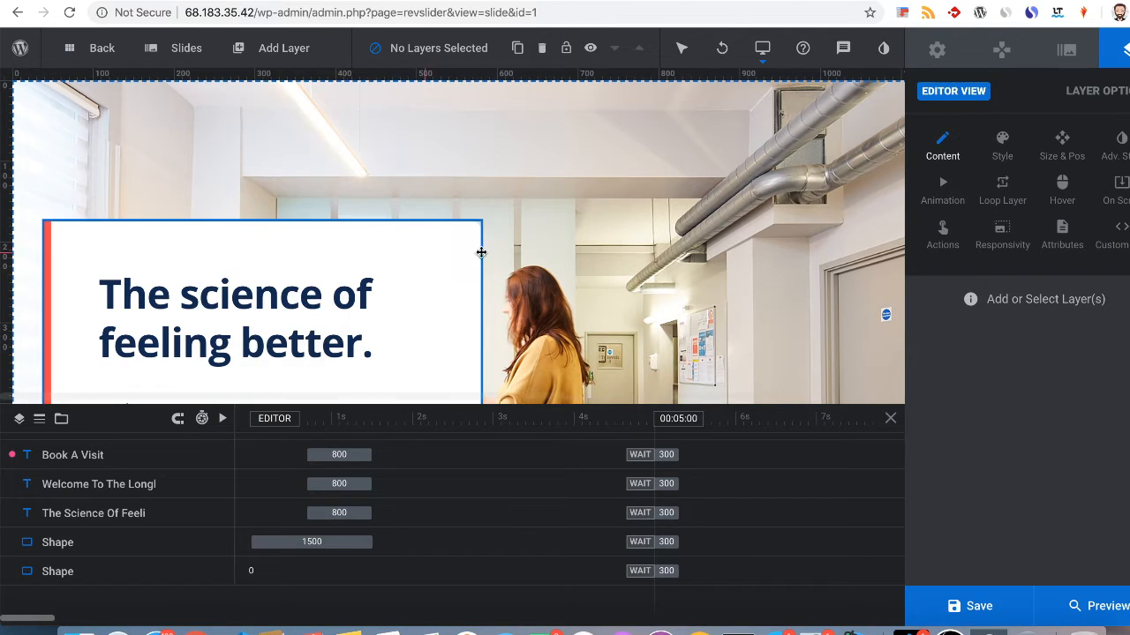
scroll(433, 223, "down", 1)
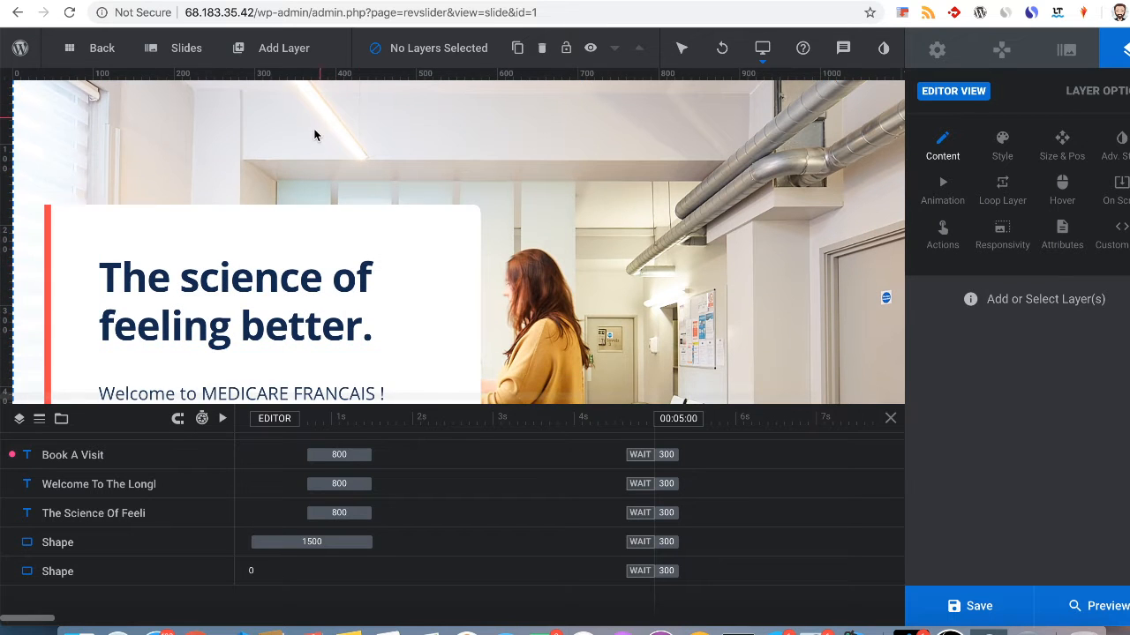
scroll(315, 133, "up", 1)
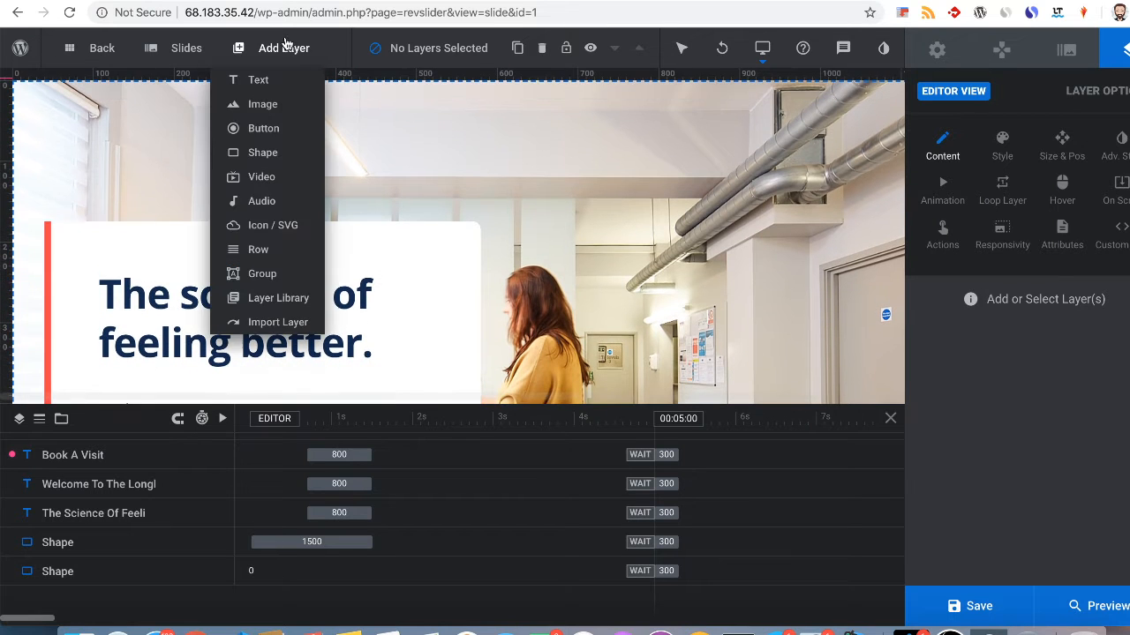
left_click(261, 86)
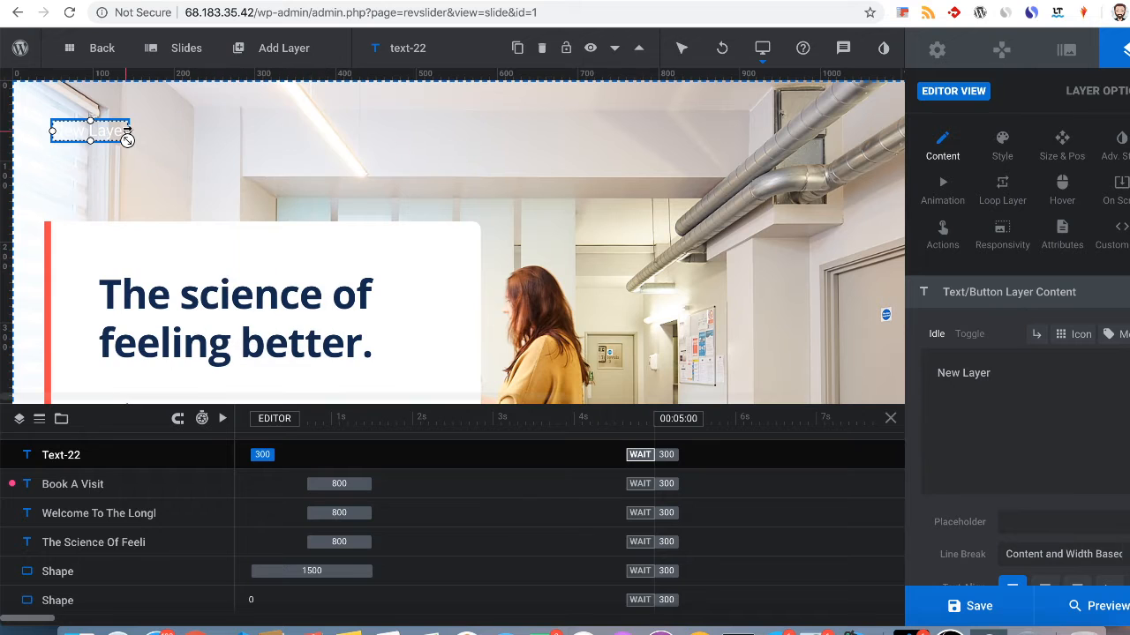
left_click_drag(127, 140, 486, 139)
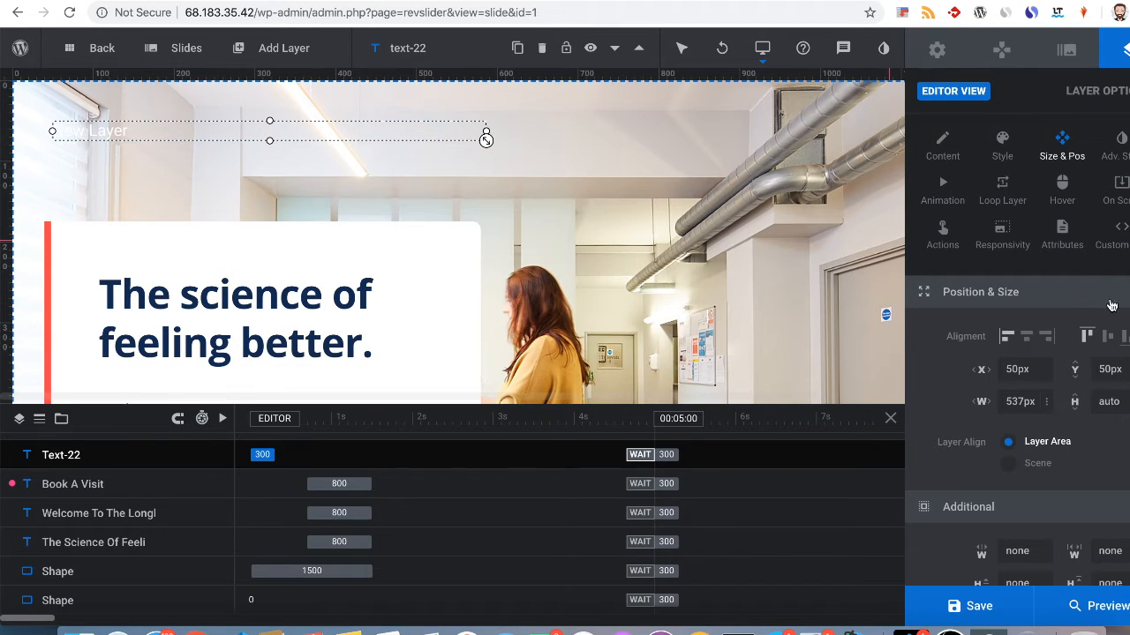
Replace the new text layer's content with "Bonjour Madame, attention au corona virus".
left_click(942, 148)
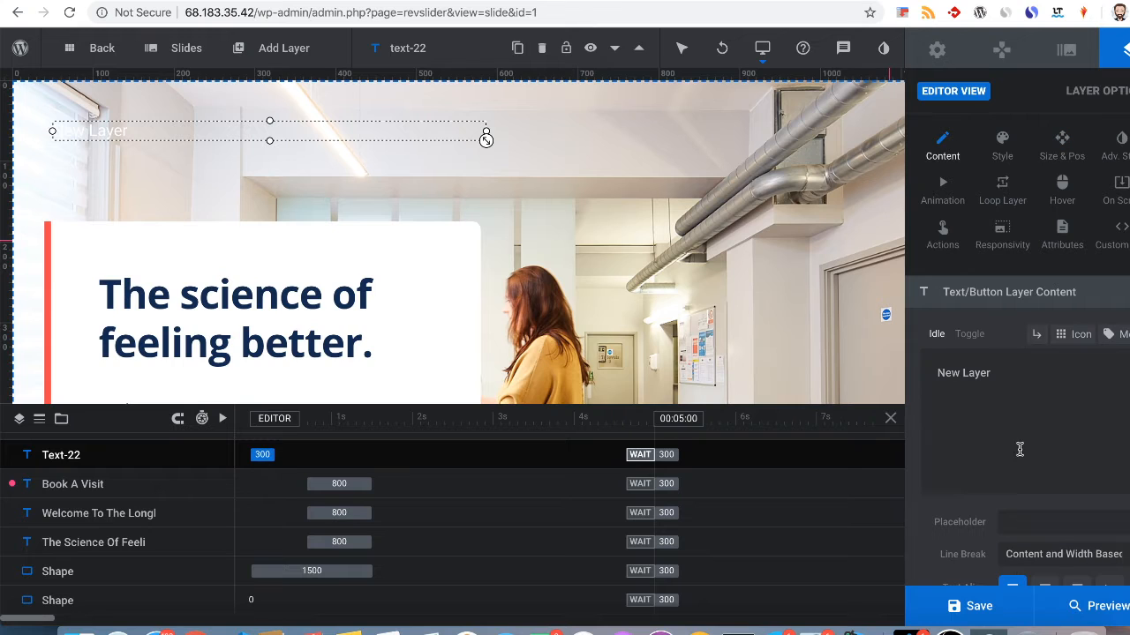
triple_click(991, 374)
type("Bonjour Madame,")
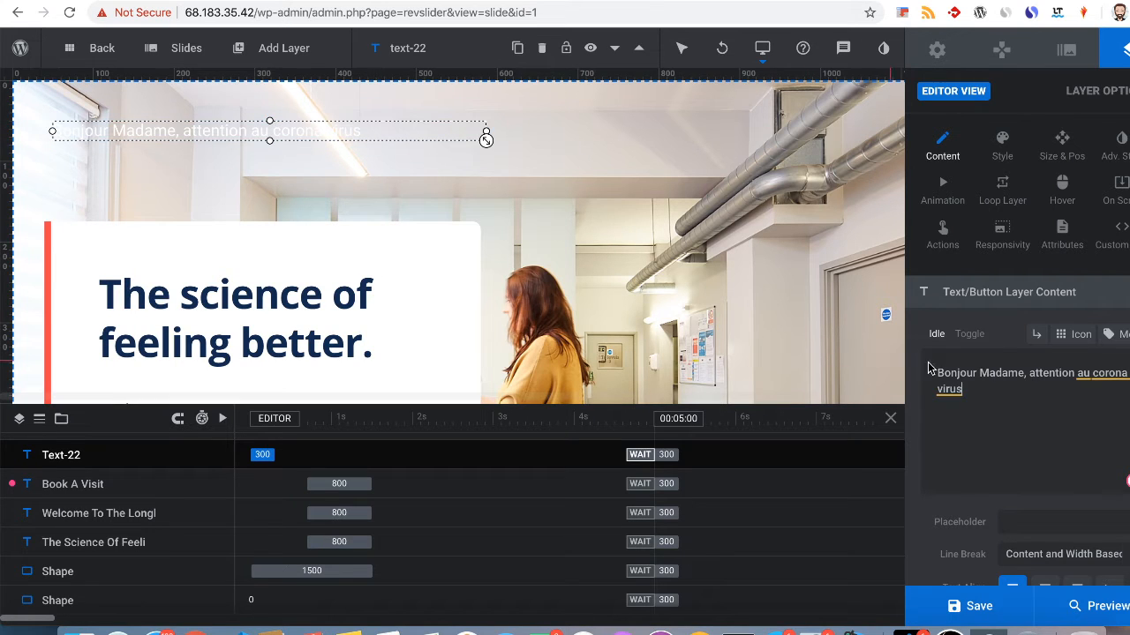
Open the new text layer's style settings and go to its background options.
scroll(992, 427, "down", 1)
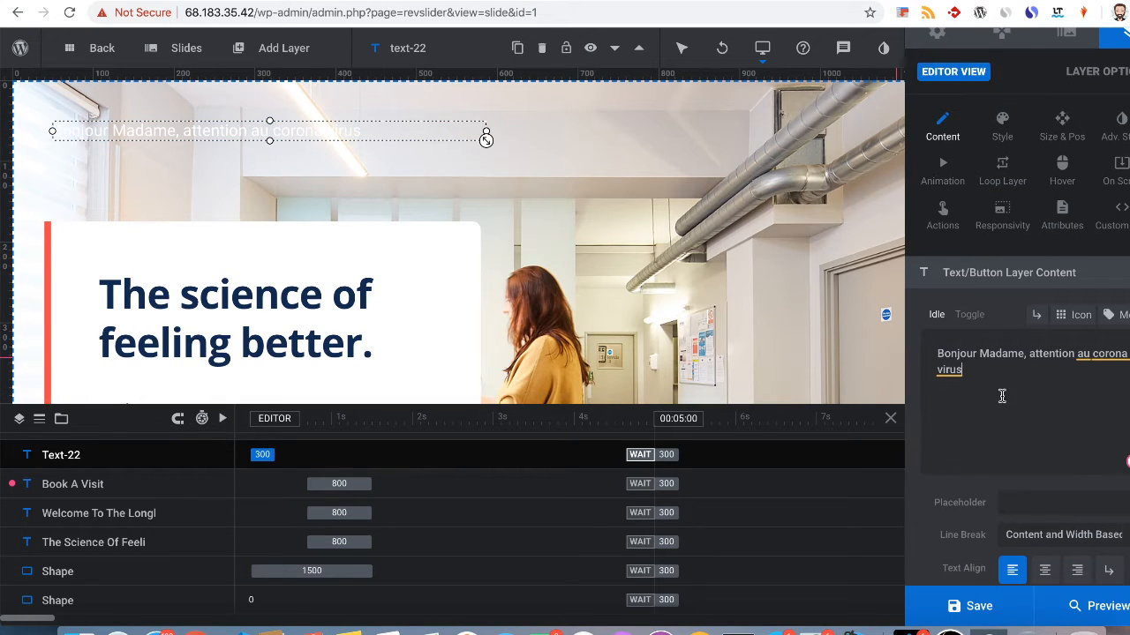
left_click(1002, 130)
scroll(1001, 415, "down", 3)
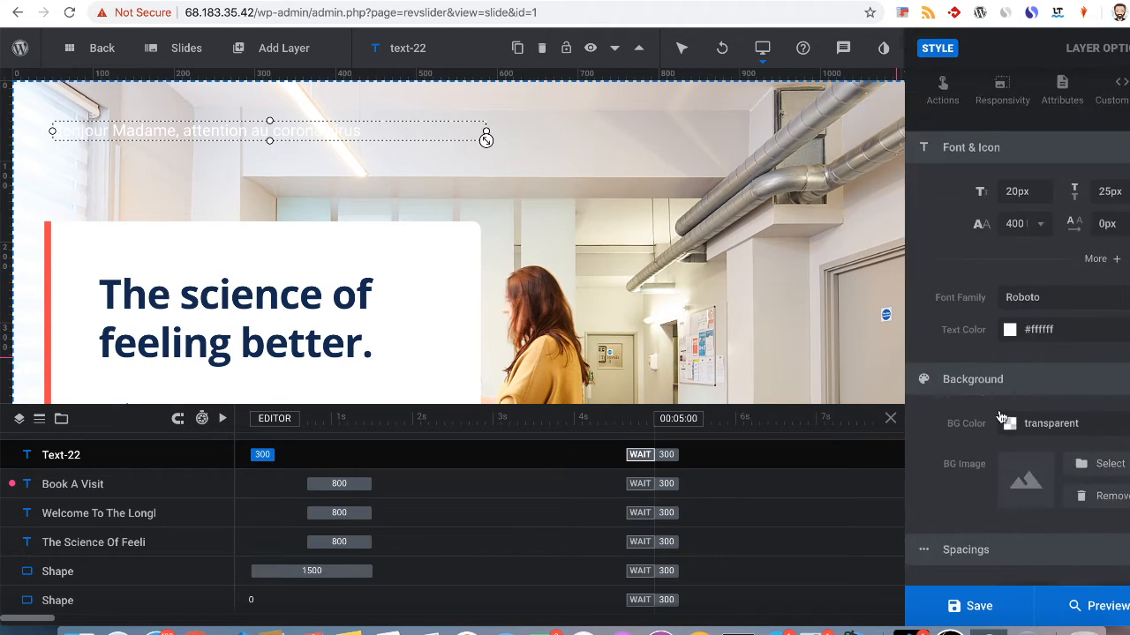
scroll(1001, 415, "up", 2)
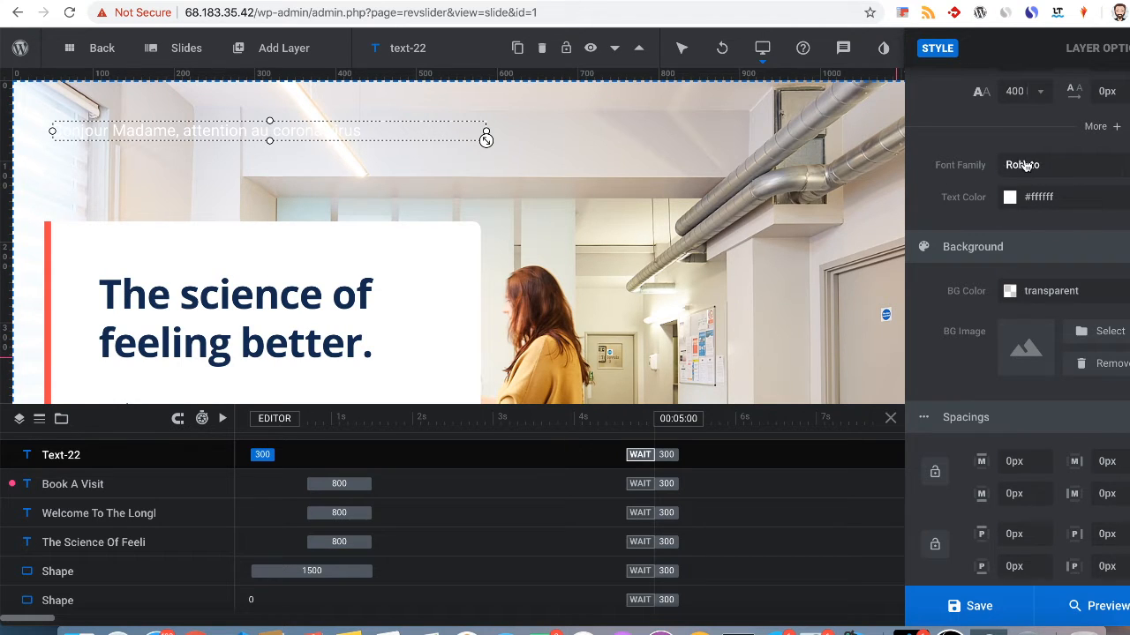
scroll(1021, 316, "down", 4)
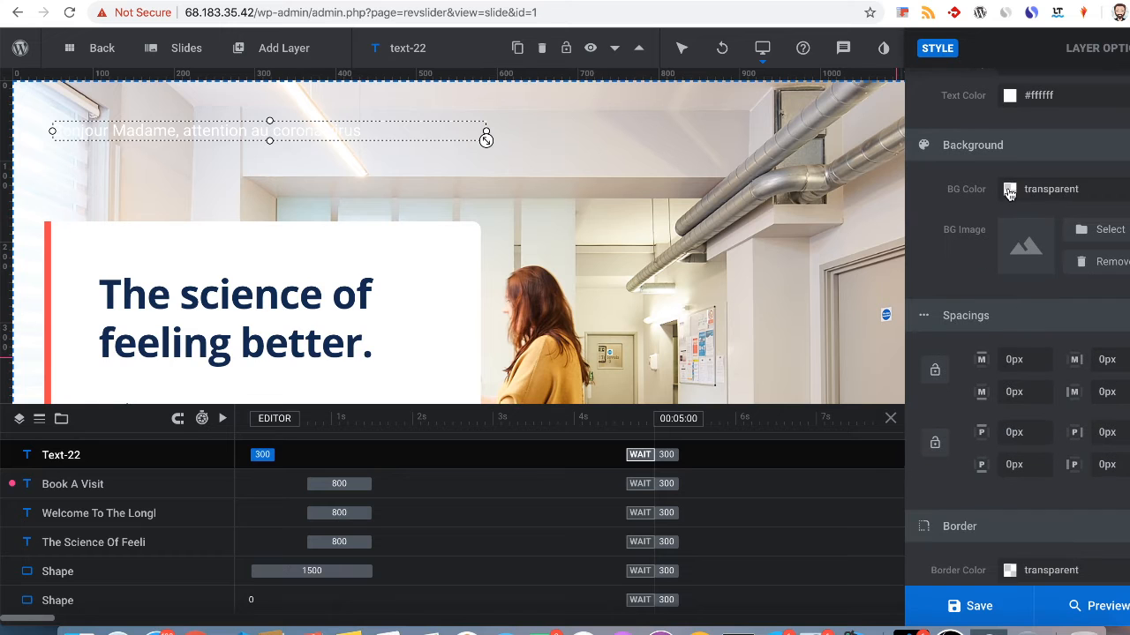
left_click(1034, 193)
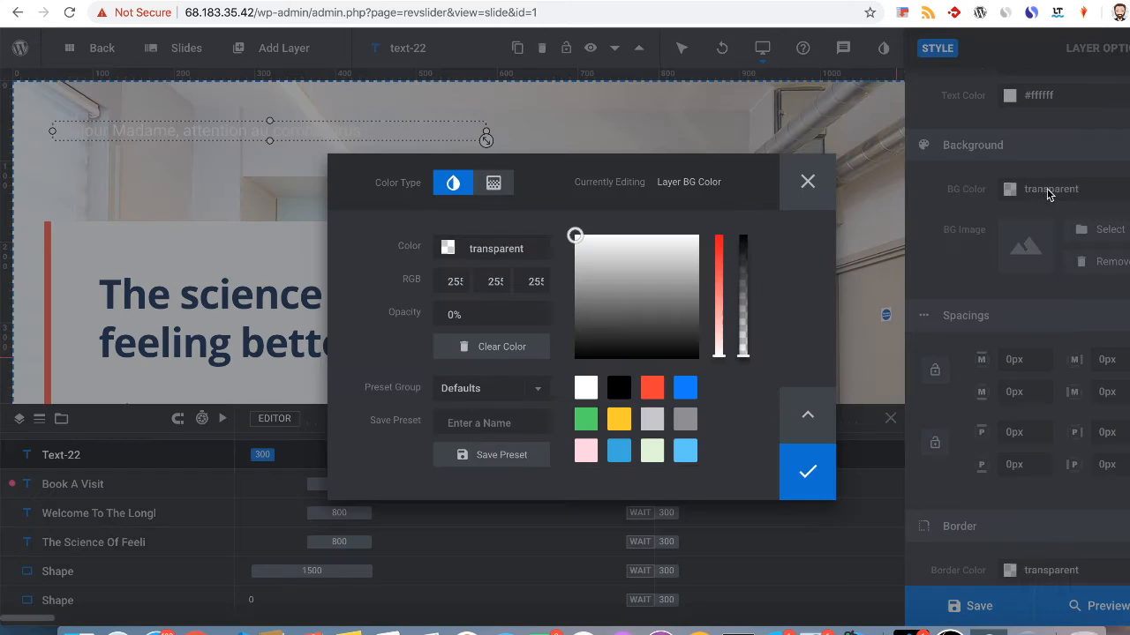
left_click(1034, 192)
left_click(1048, 191)
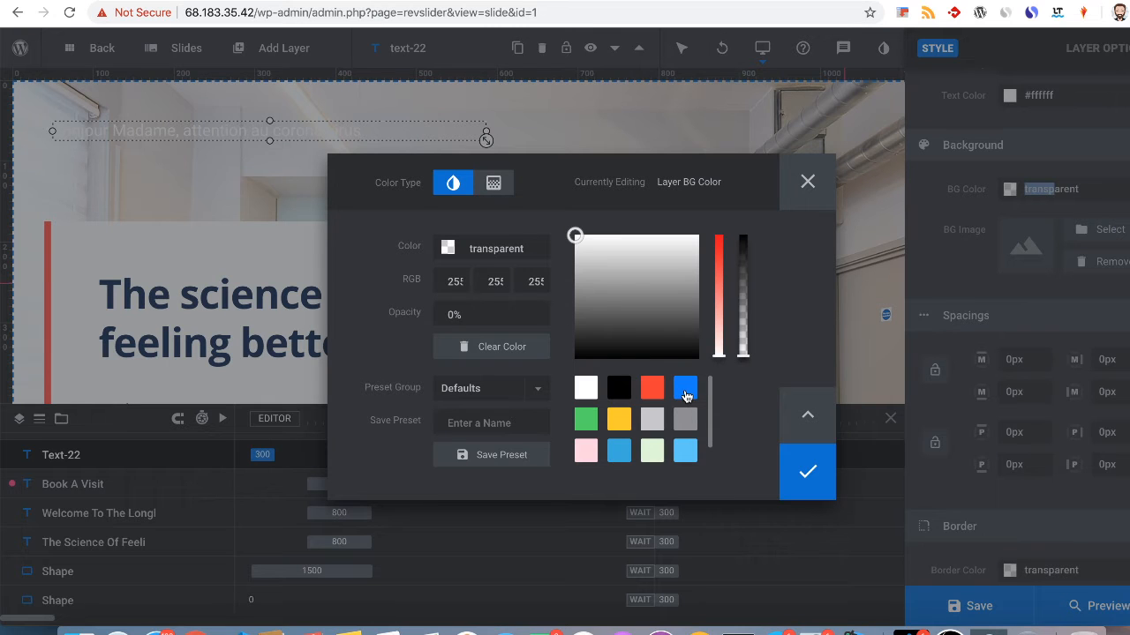
left_click(685, 389)
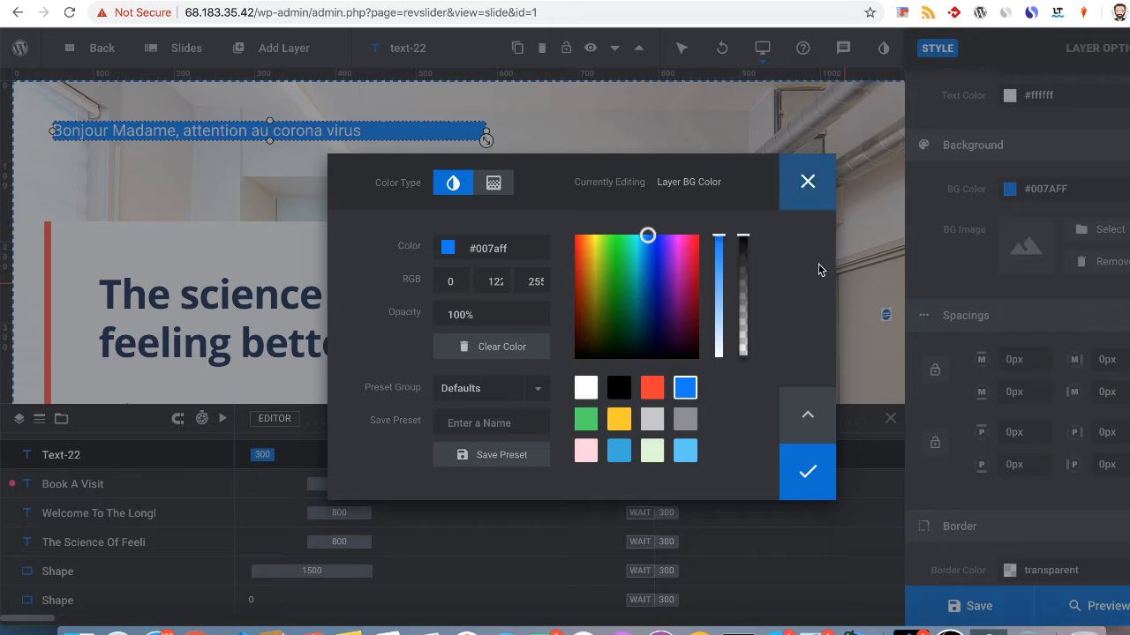
left_click(808, 181)
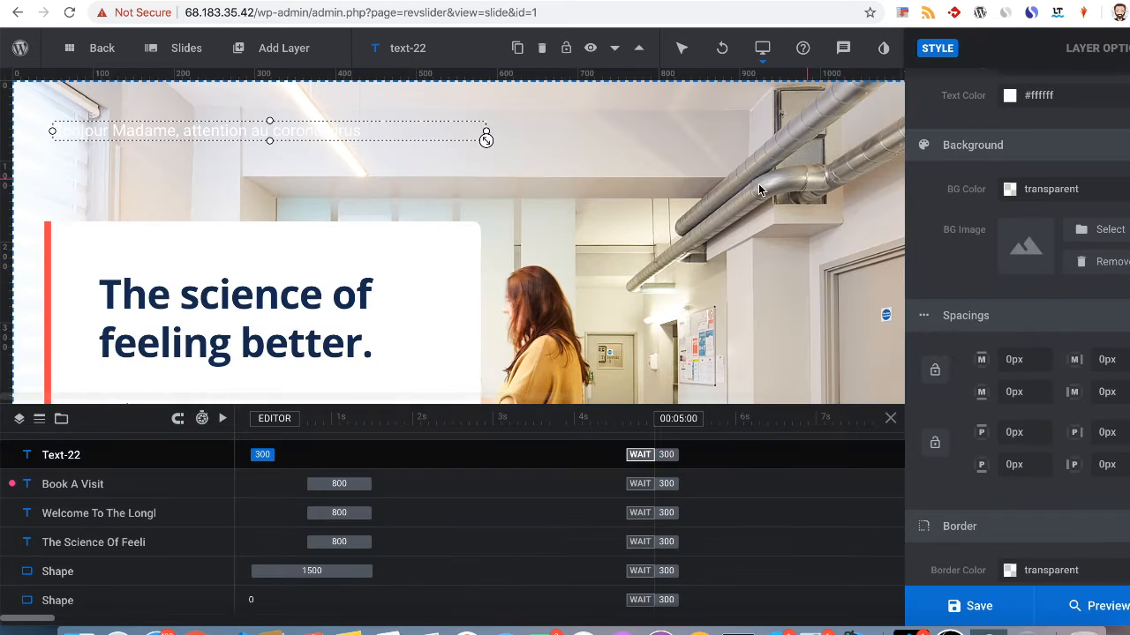
Set the new text layer's background color to the blue preset #007AFF and apply it.
left_click(1057, 194)
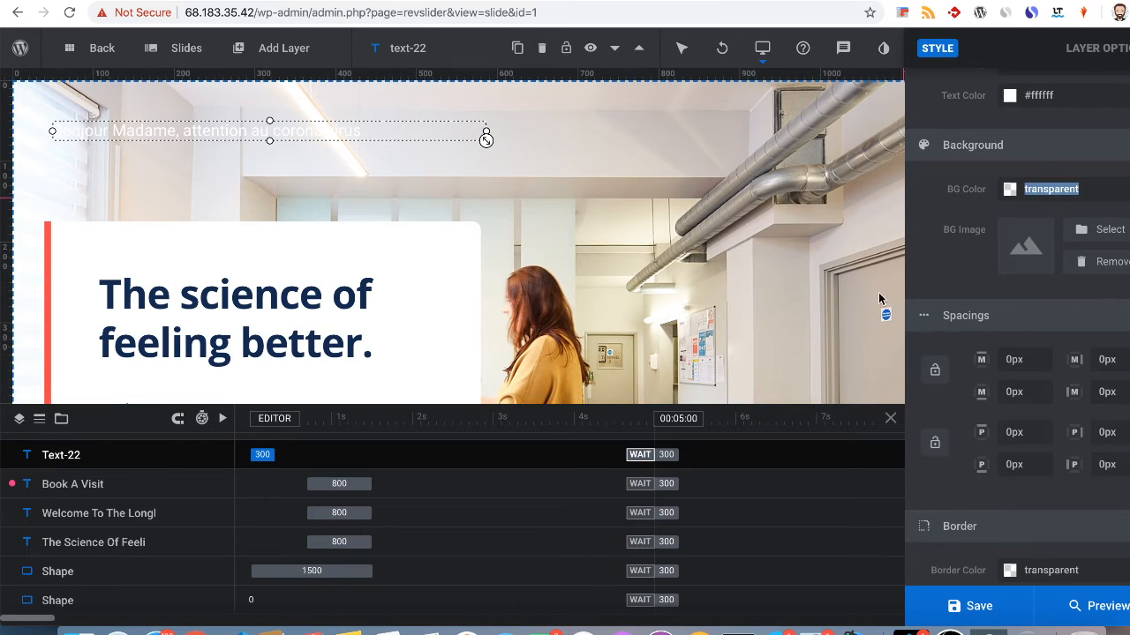
left_click(685, 389)
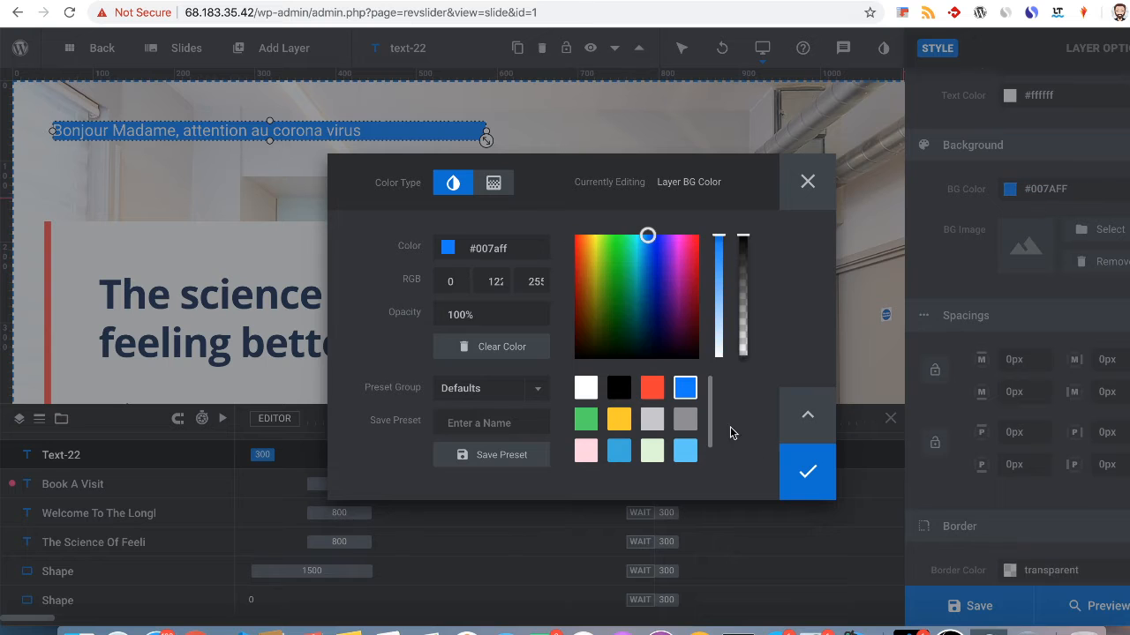
left_click(809, 472)
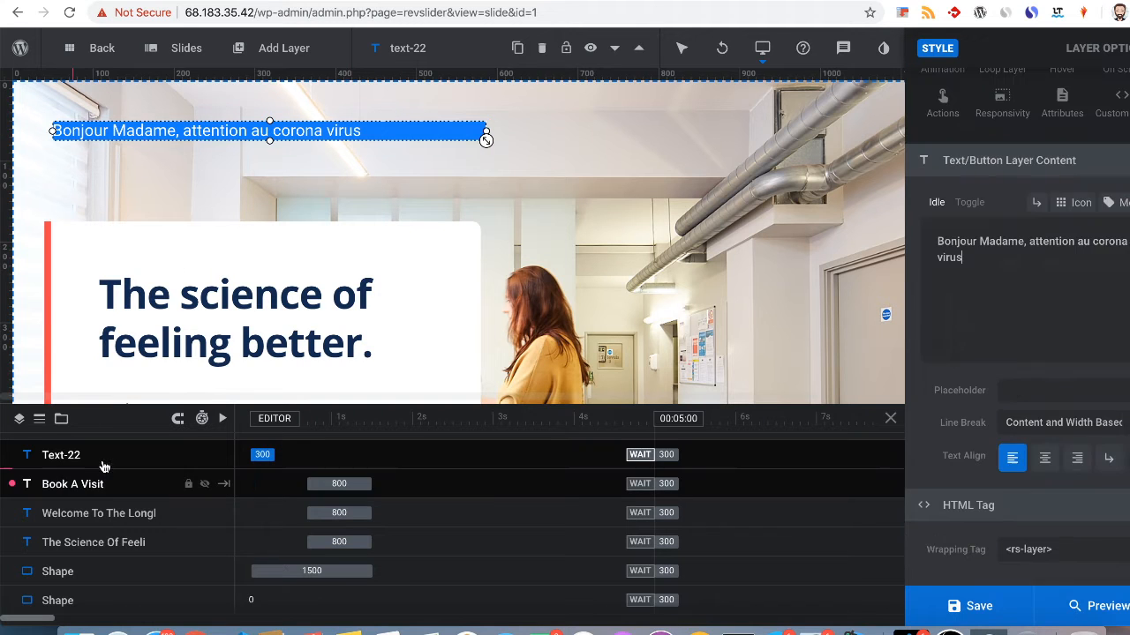
Open the new text layer's animation settings and examine the keyframe, basic and advanced layer options.
scroll(987, 293, "up", 2)
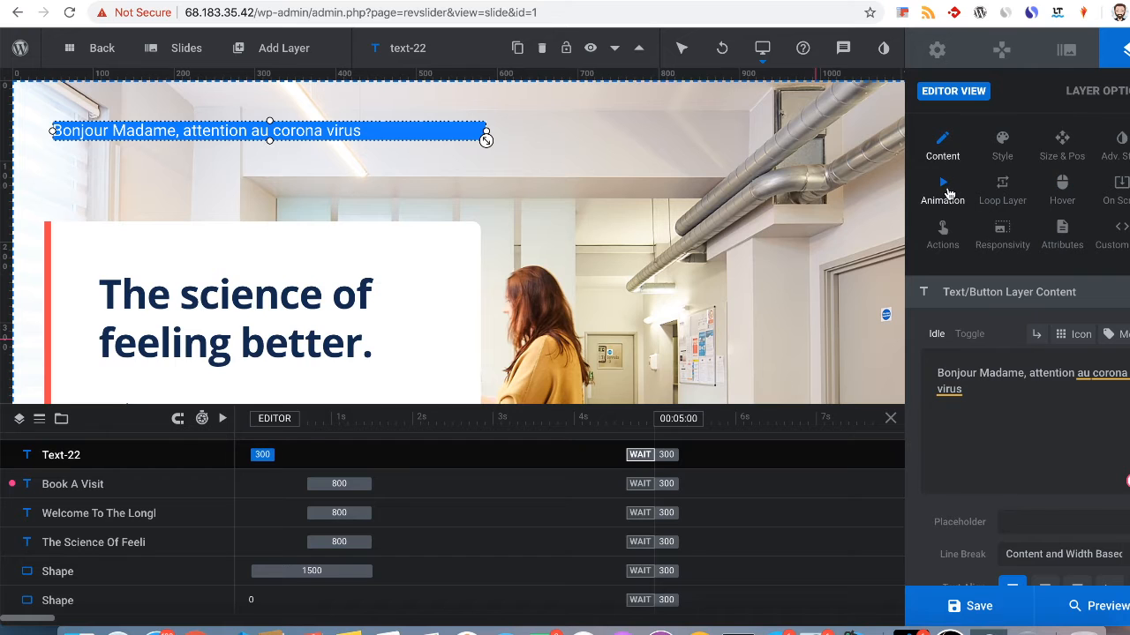
left_click(942, 187)
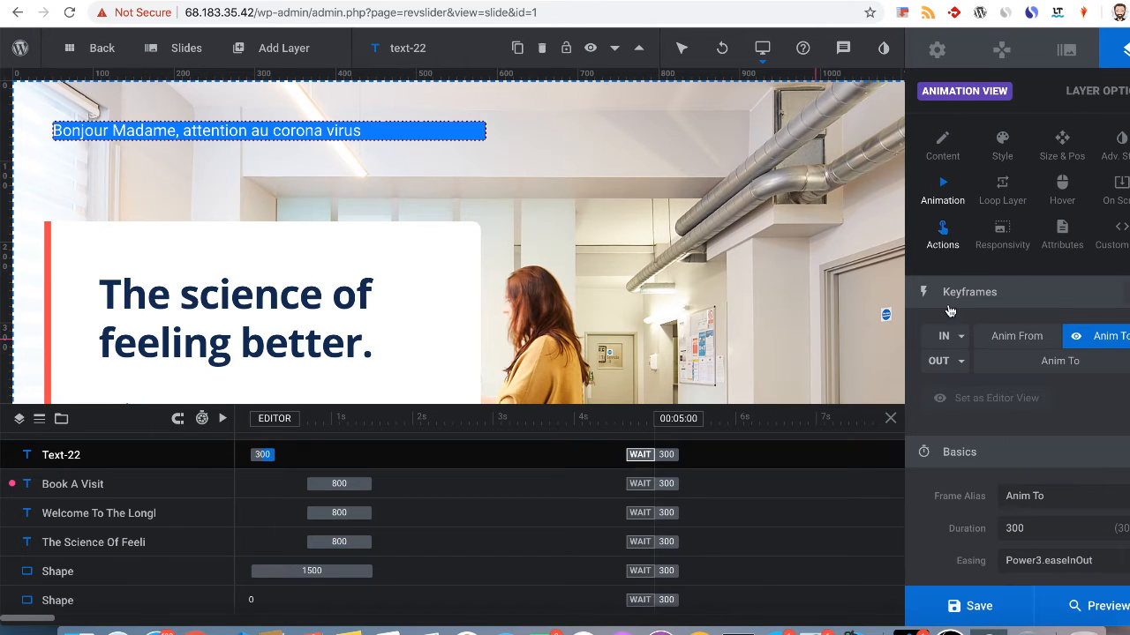
scroll(1041, 395, "down", 3)
scroll(1047, 411, "down", 5)
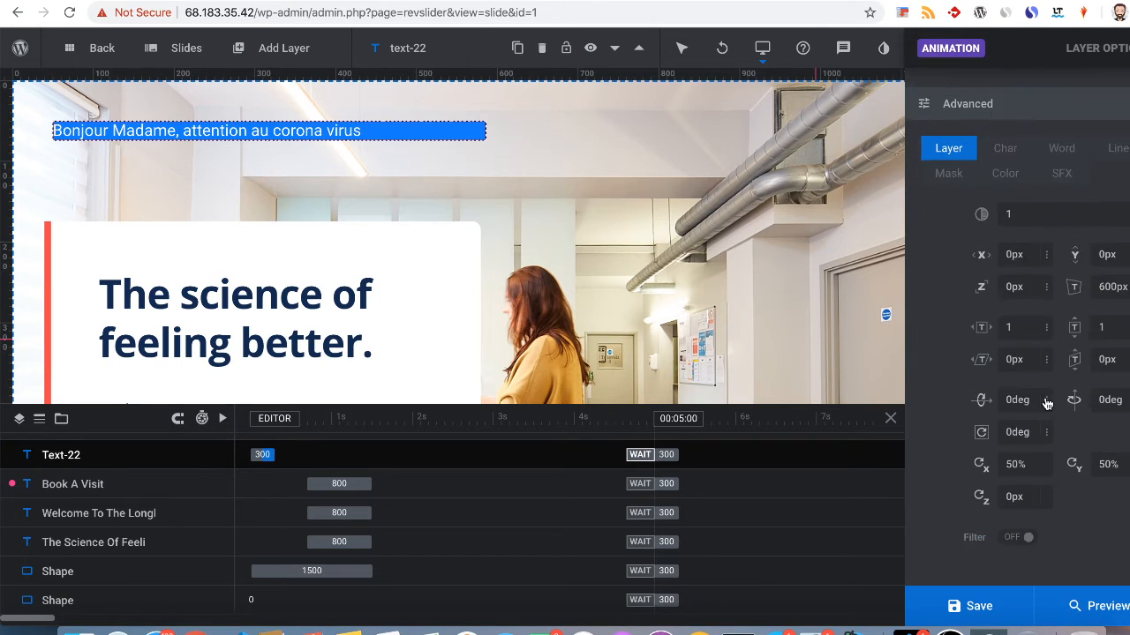
Examine the Anim To keyframe's frame alias, duration and easing settings for the announcement text layer.
scroll(1037, 382, "up", 5)
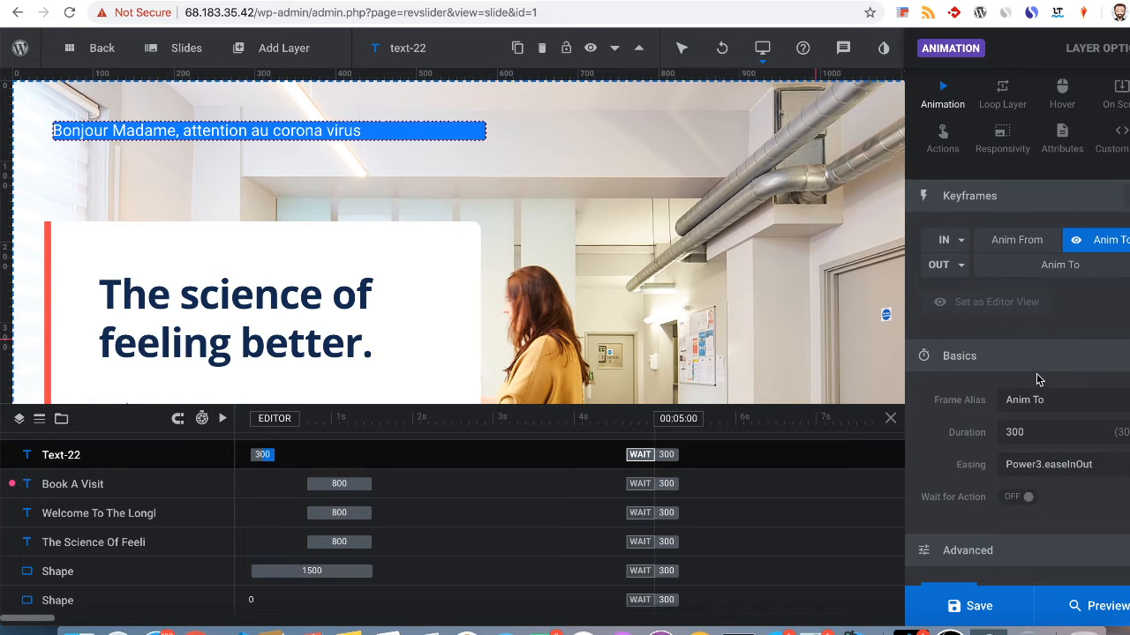
scroll(994, 364, "down", 2)
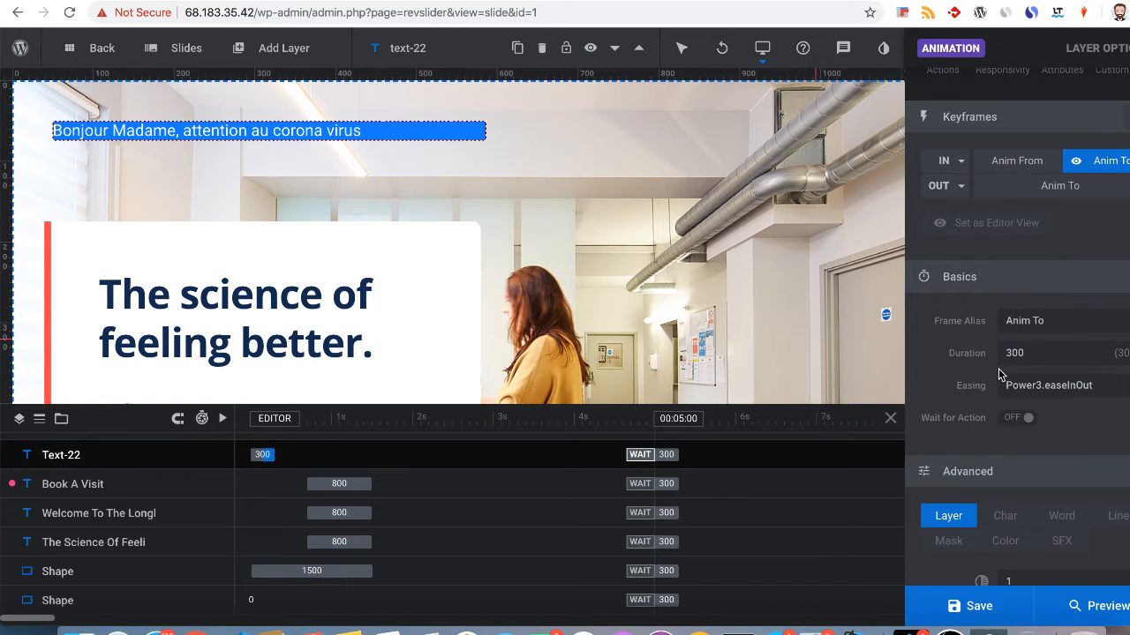
left_click(1047, 327)
double_click(1053, 323)
scroll(1049, 250, "up", 3)
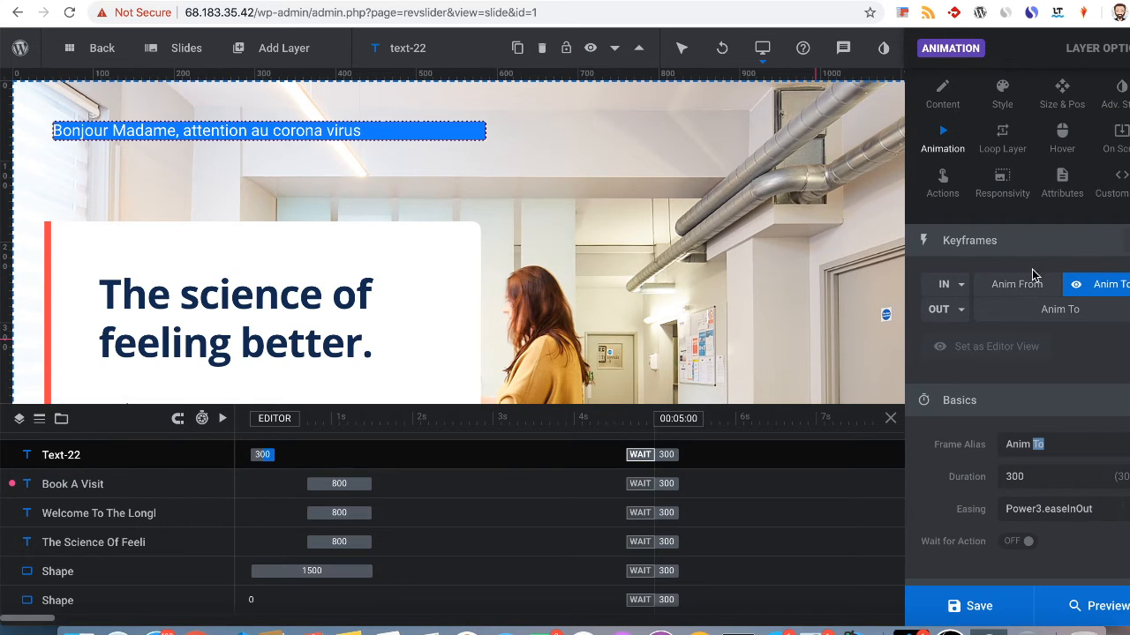
scroll(1031, 327, "down", 1)
scroll(1006, 279, "down", 1)
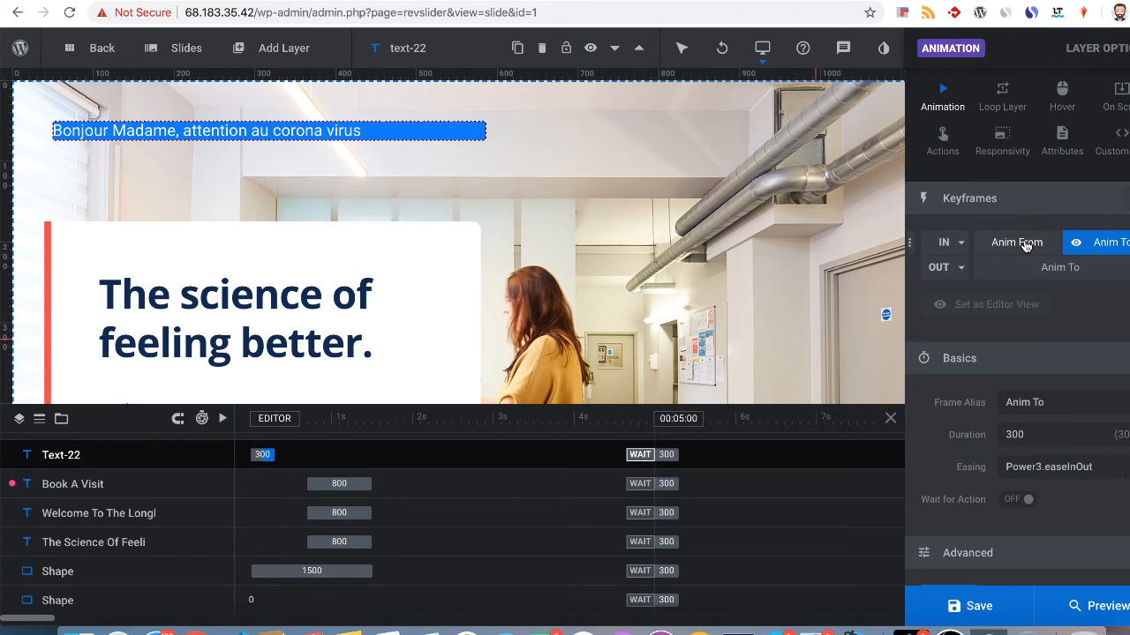
Select the text layer's entrance Anim From keyframe, make it the editor view and review its advanced settings.
left_click(1025, 246)
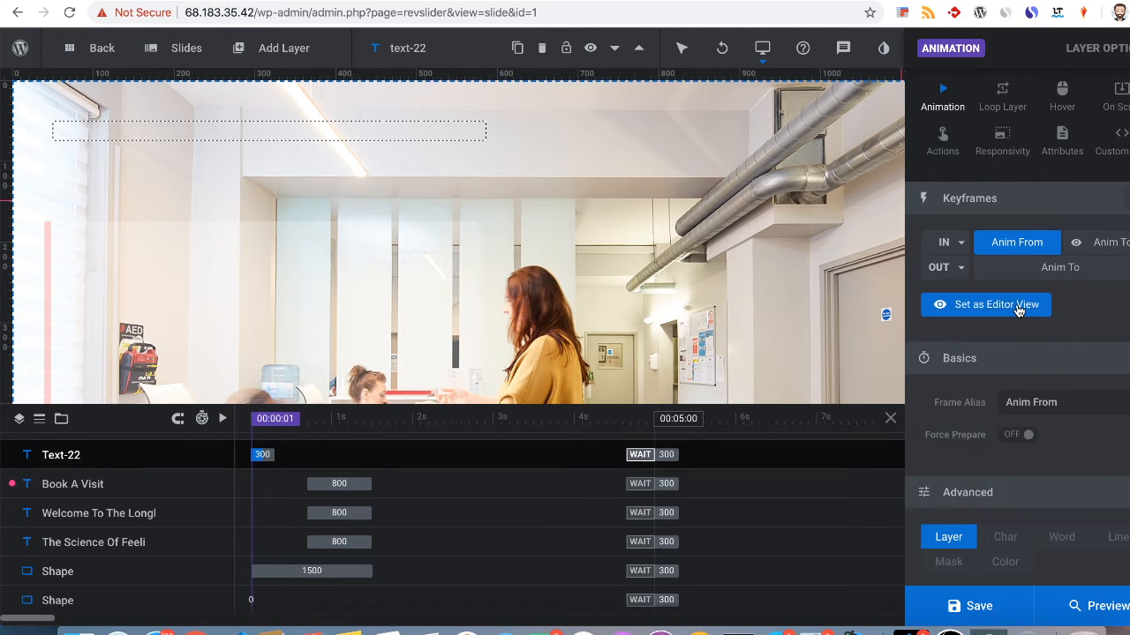
left_click(1017, 306)
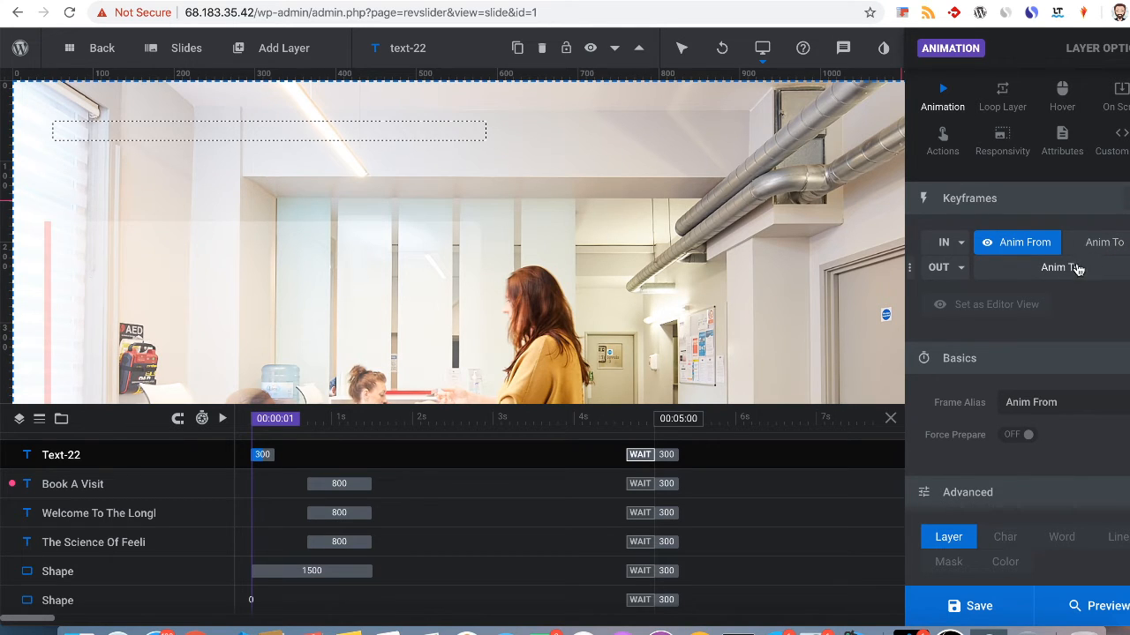
scroll(1029, 373, "down", 2)
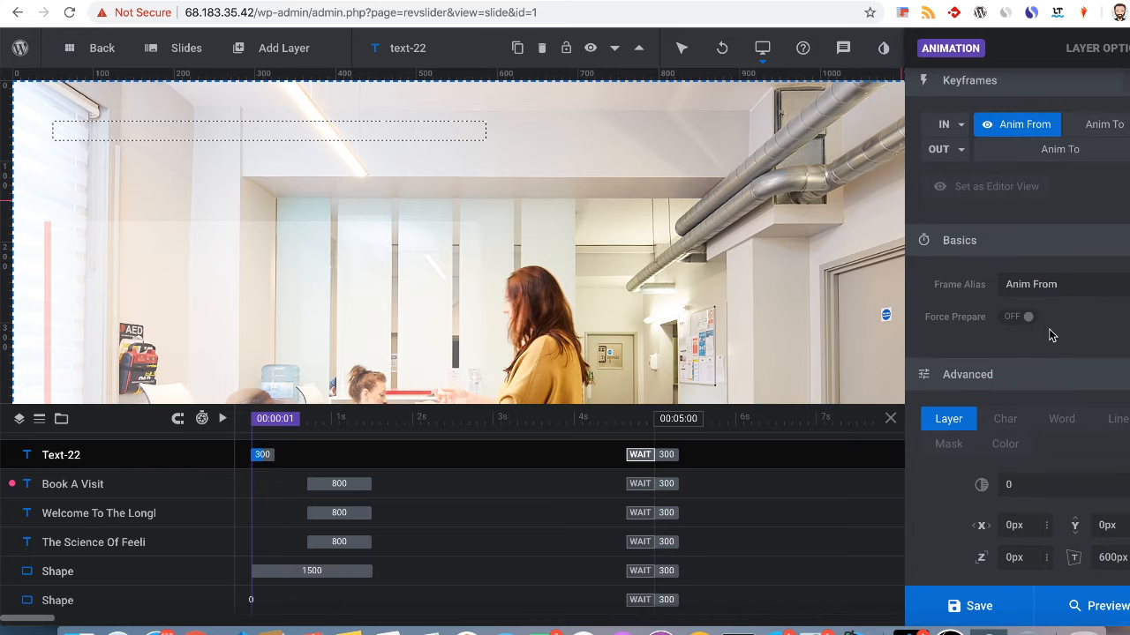
scroll(1046, 325, "down", 5)
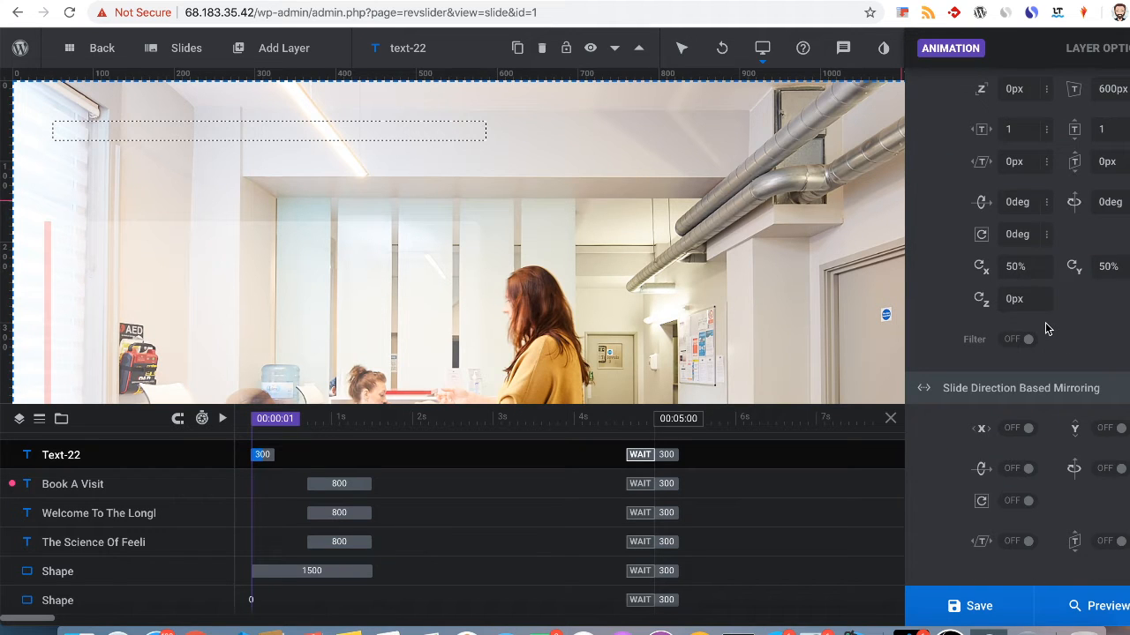
scroll(1045, 328, "up", 6)
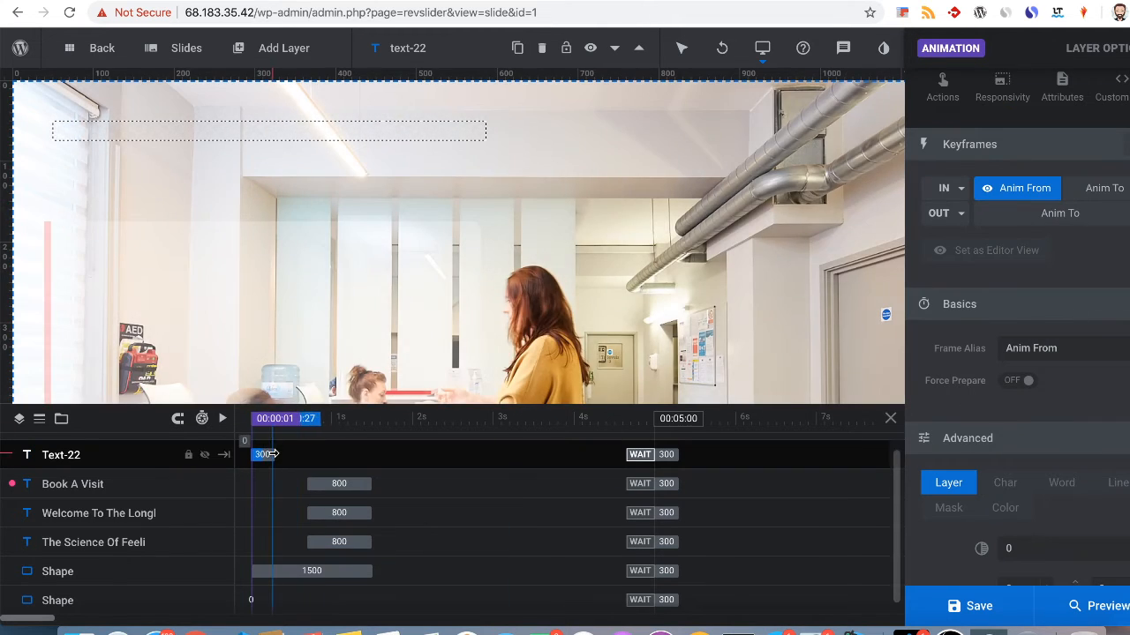
Lengthen the Text-22 layer's entrance animation on the timeline to 1500 ms.
mouse_move(275, 455)
left_mouse_down()
mouse_move(334, 454)
mouse_move(258, 455)
mouse_move(268, 454)
left_mouse_up()
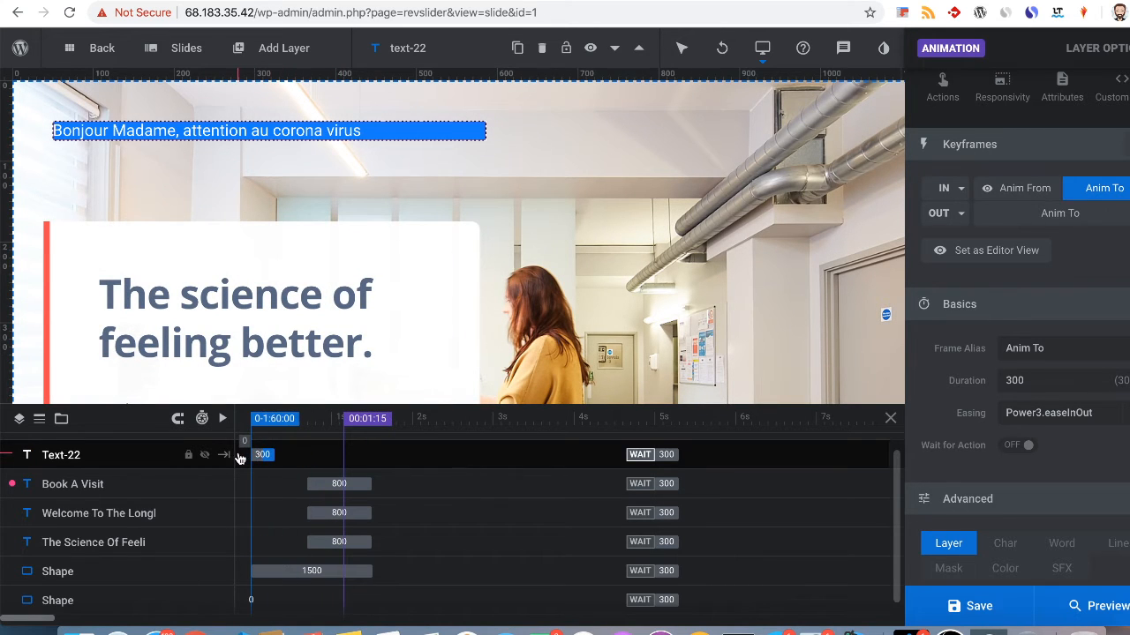
left_click(269, 454)
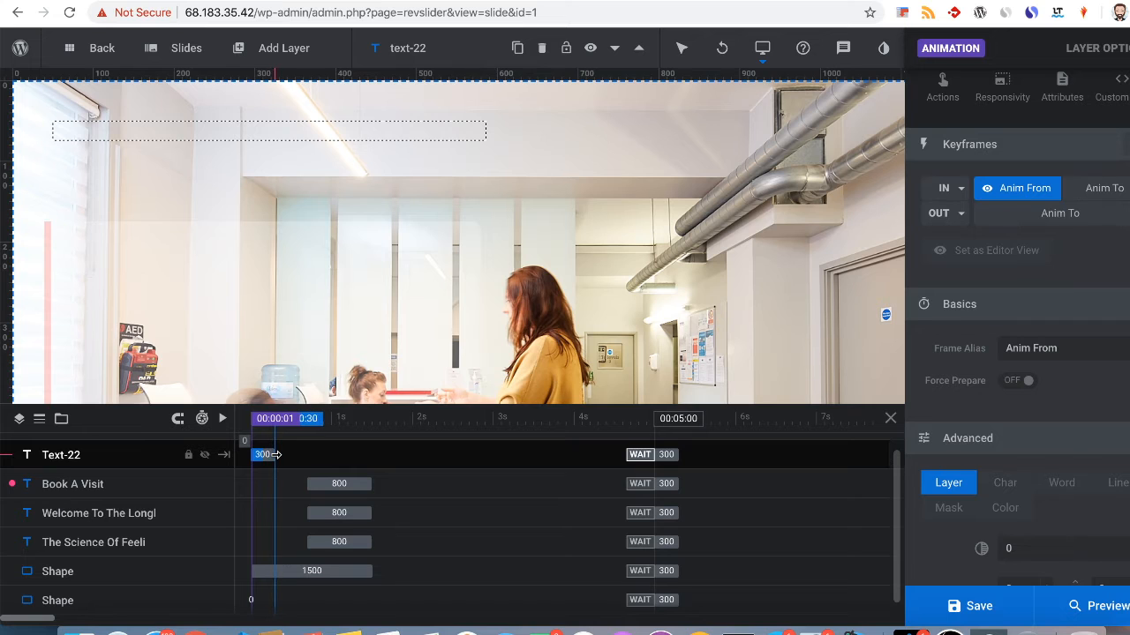
left_click_drag(284, 454, 323, 456)
left_click_drag(426, 468, 371, 470)
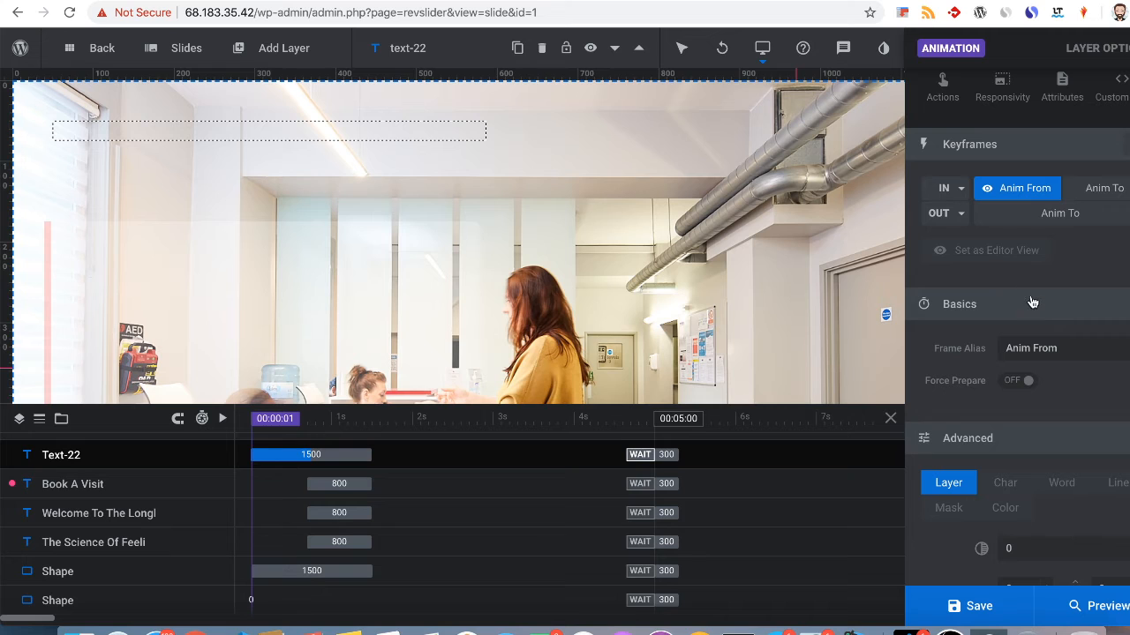
Apply the Letters Fly In From Left preset from Letter Transitions as the text layer's entrance animation.
left_click(1037, 195)
left_click(944, 190)
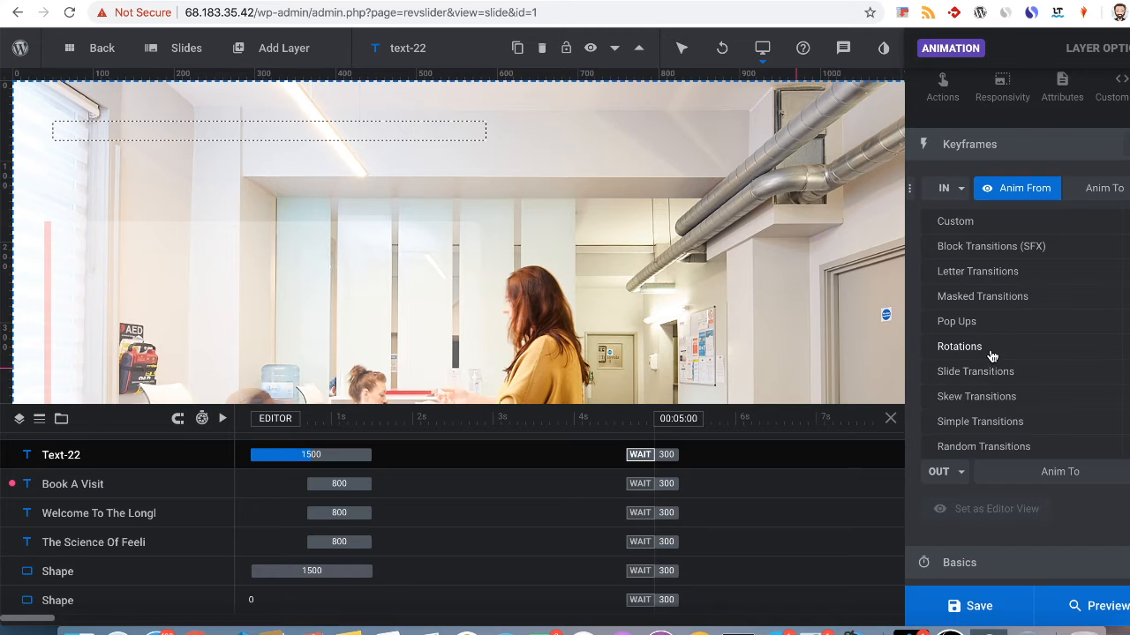
scroll(1015, 364, "down", 1)
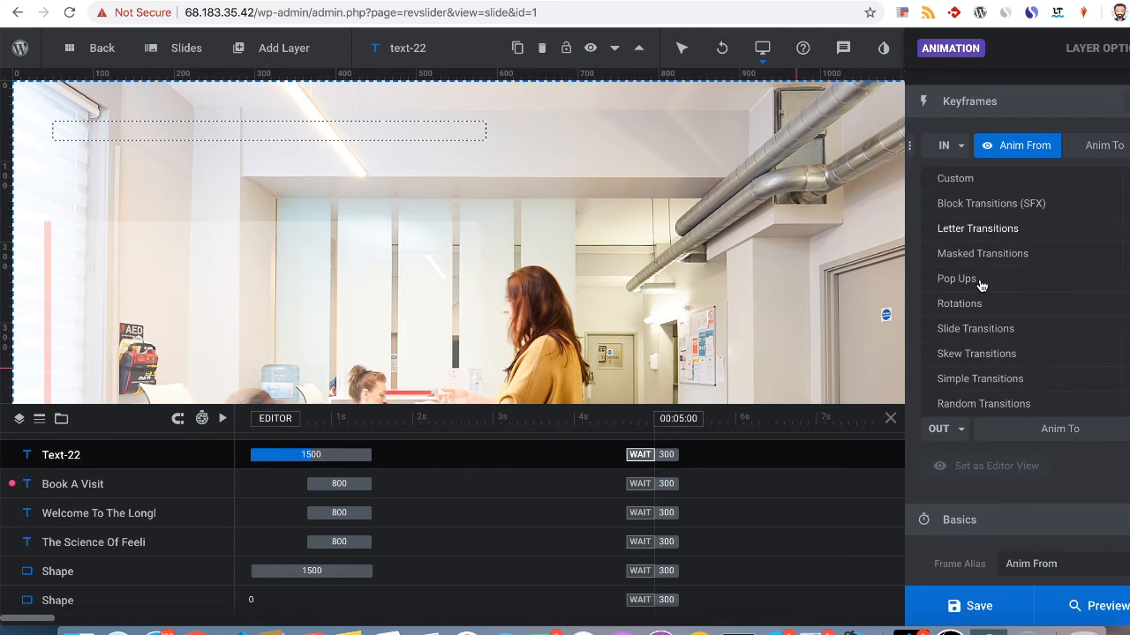
scroll(1057, 318, "up", 1)
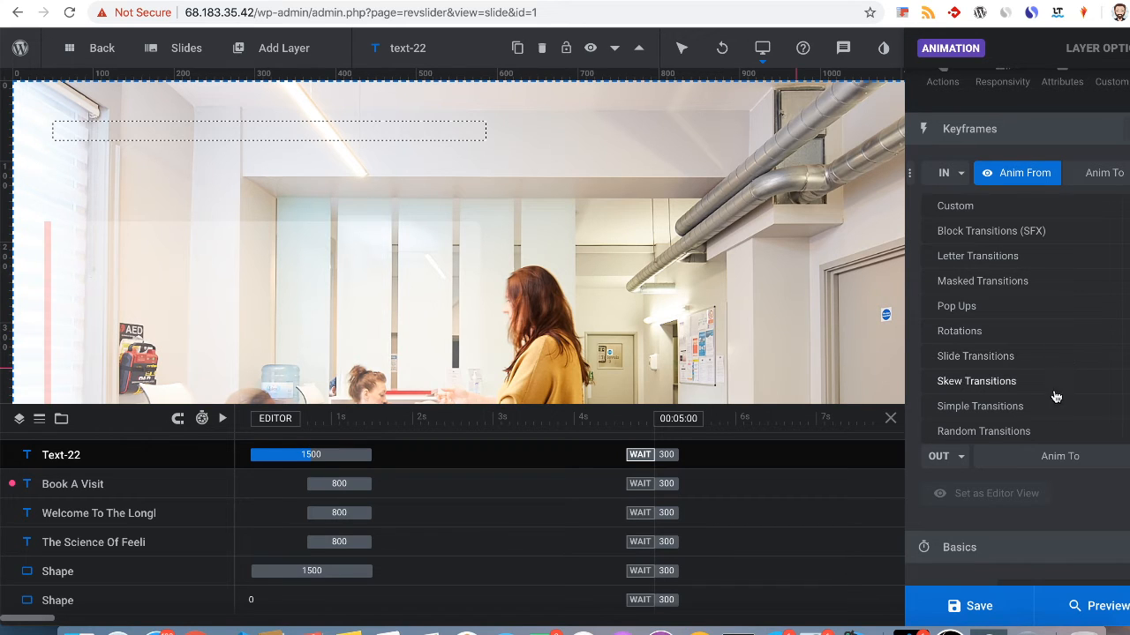
scroll(1047, 345, "up", 3)
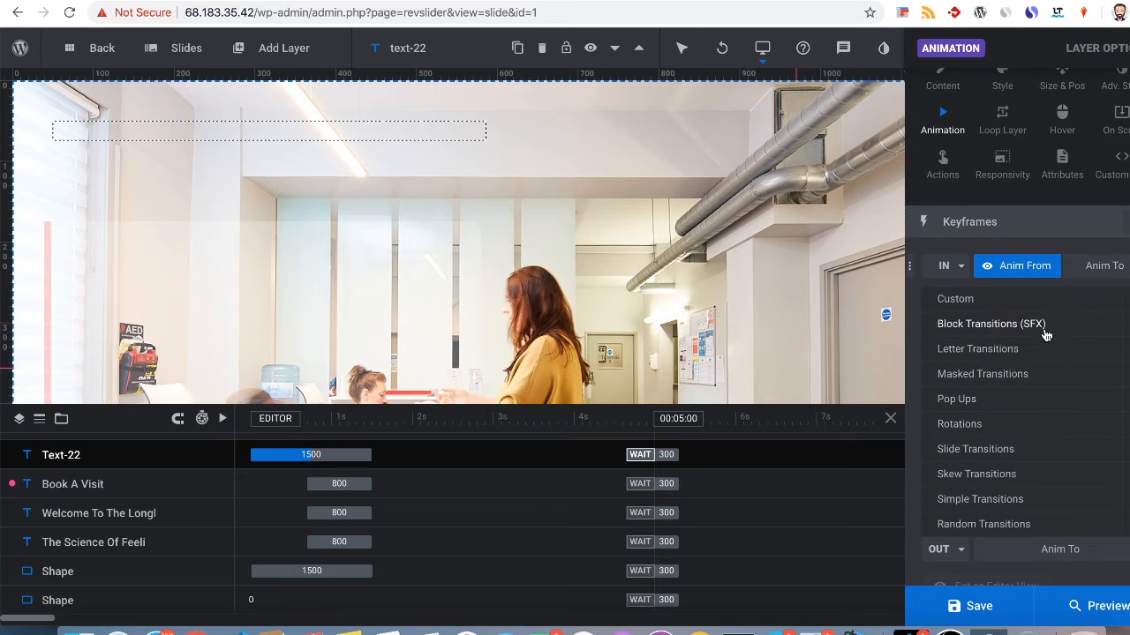
scroll(1045, 353, "down", 3)
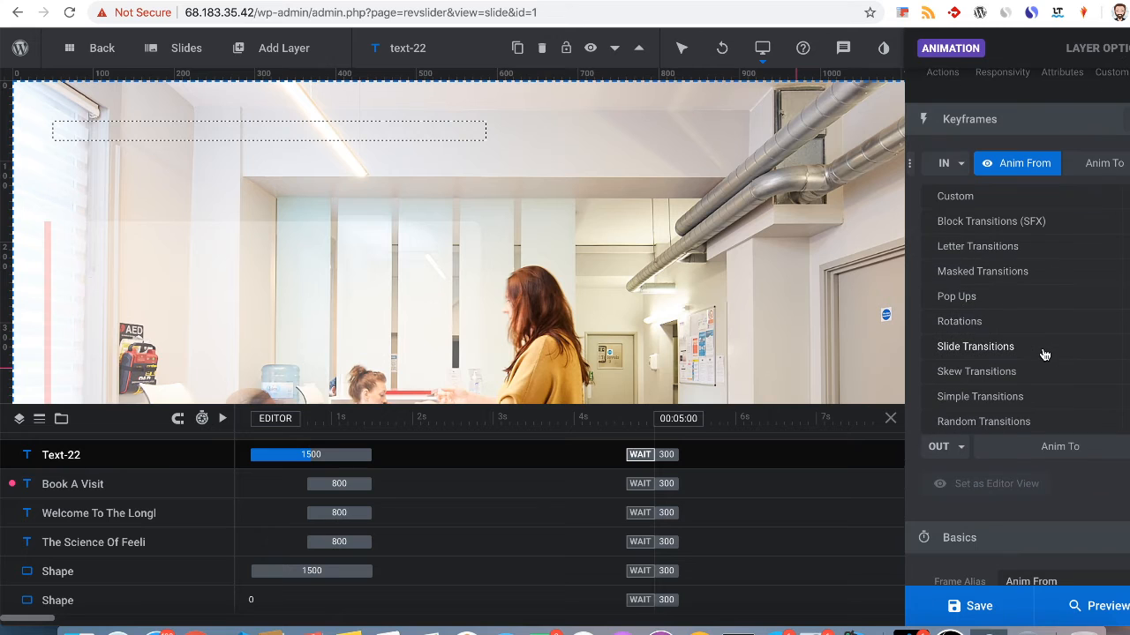
left_click(1008, 251)
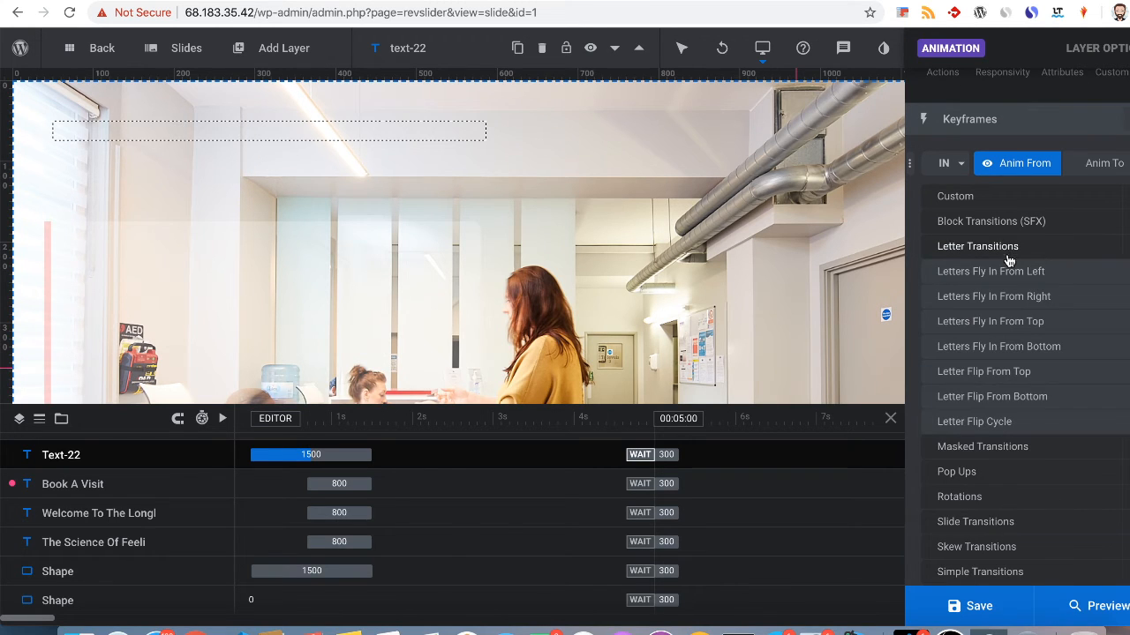
left_click(1004, 273)
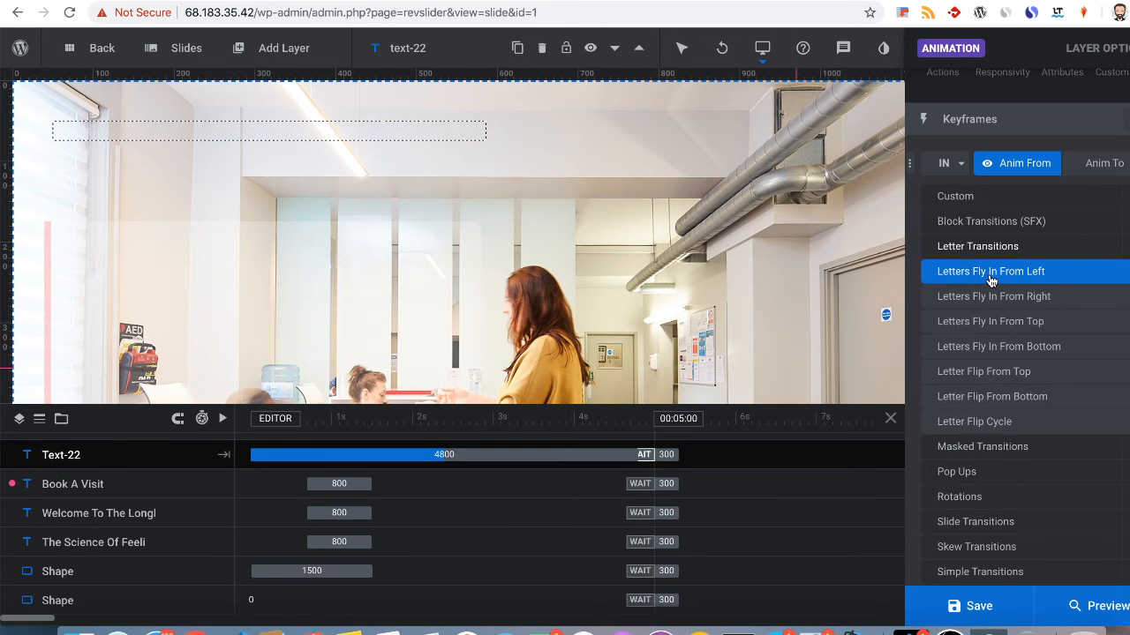
left_click(990, 273)
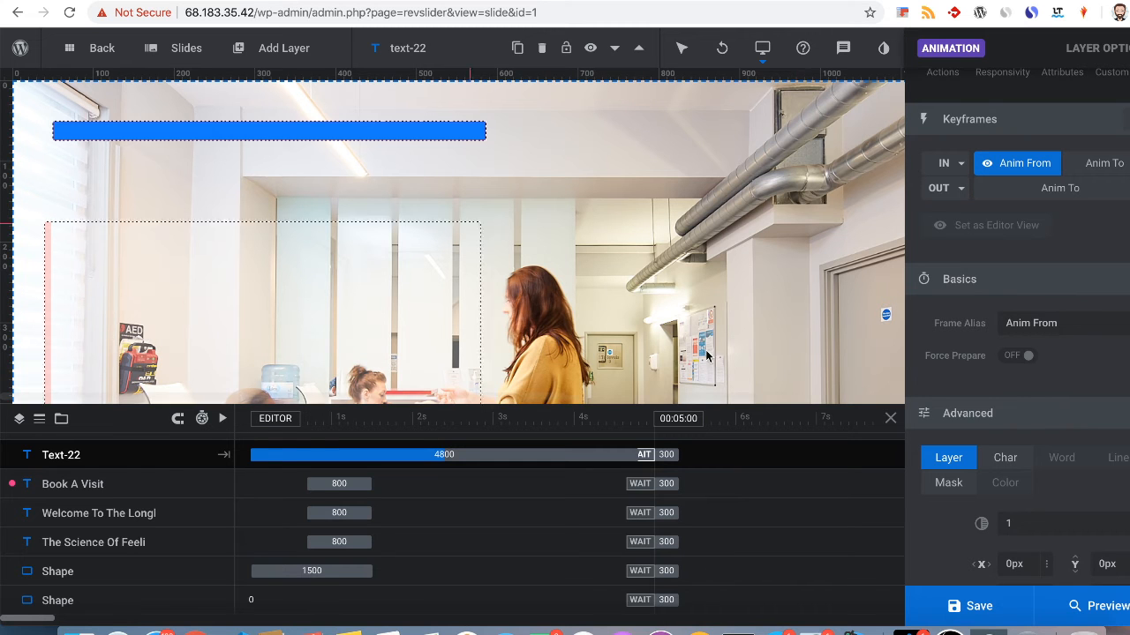
Save slide #1 and reload the live homepage to check the announcement's letter animation.
left_click(980, 607)
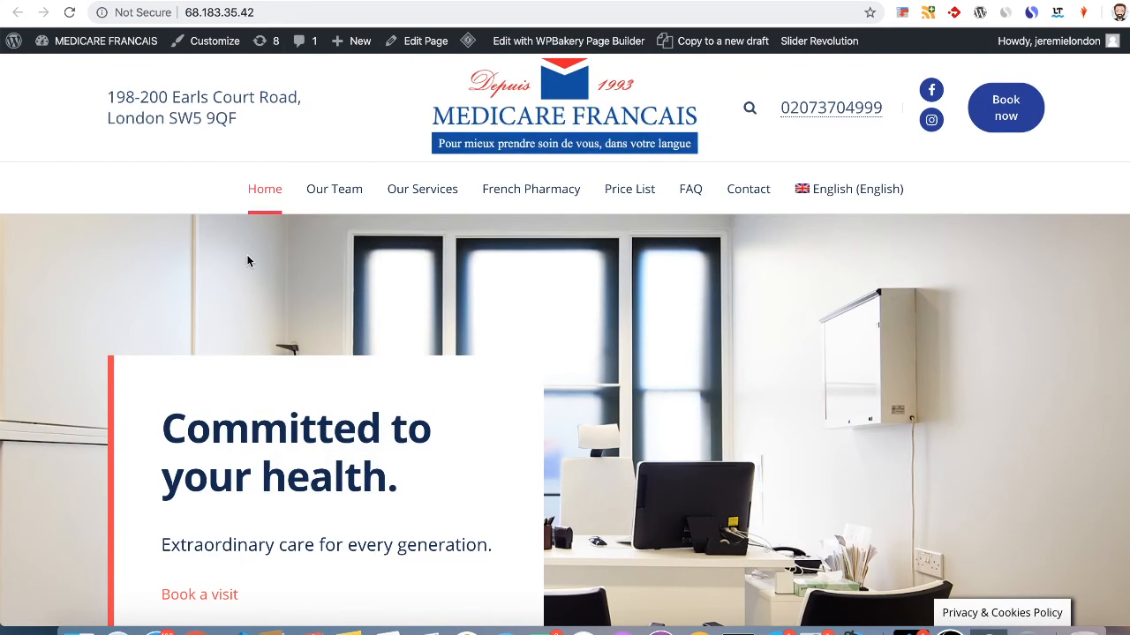
left_click(71, 14)
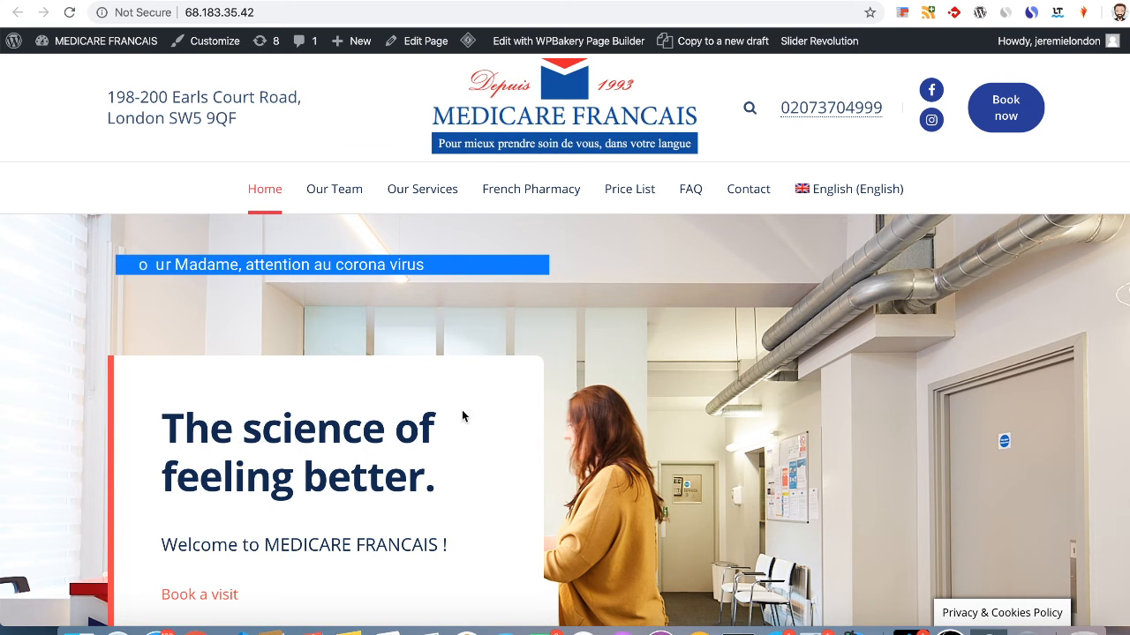
scroll(538, 351, "down", 3)
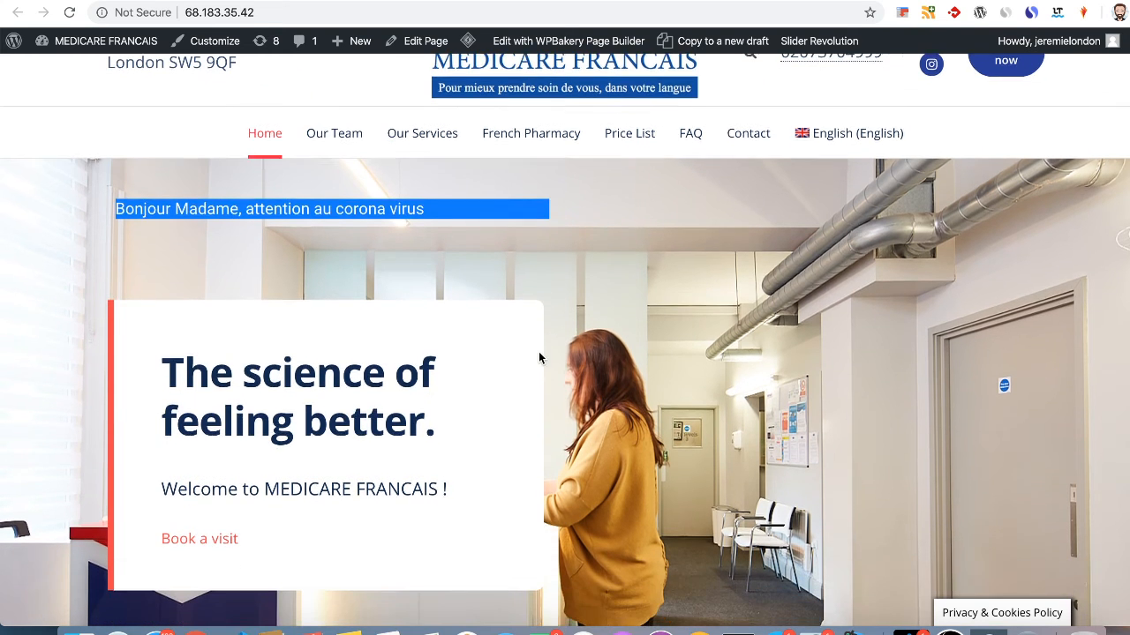
scroll(237, 251, "up", 3)
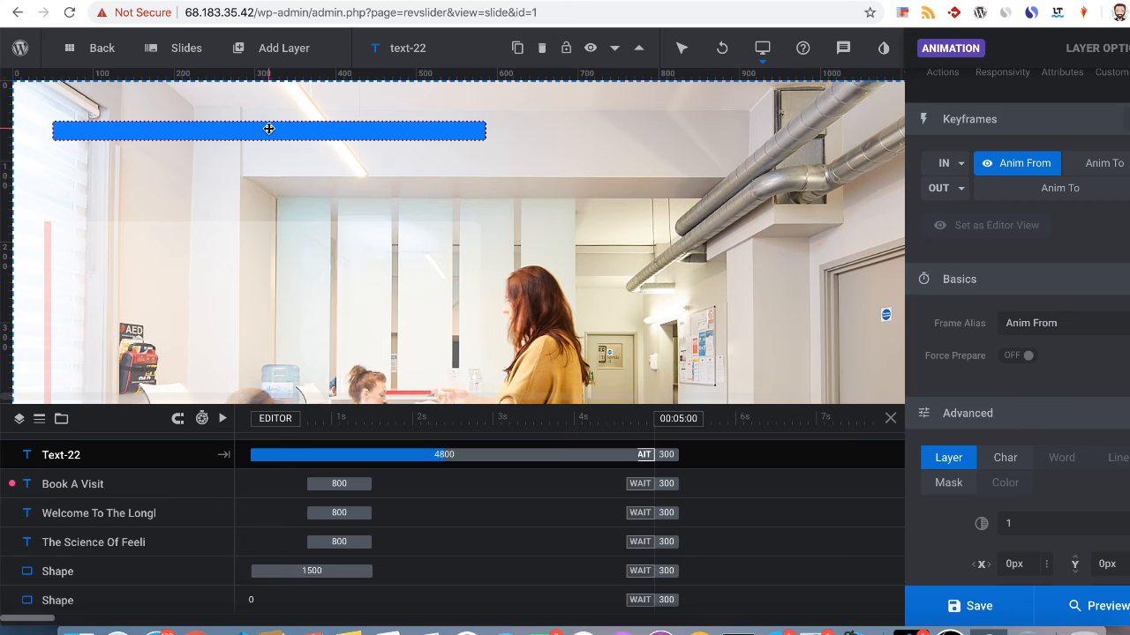
Copy the blue announcement text layer on slide #1.
right_click(118, 459)
left_click(109, 461)
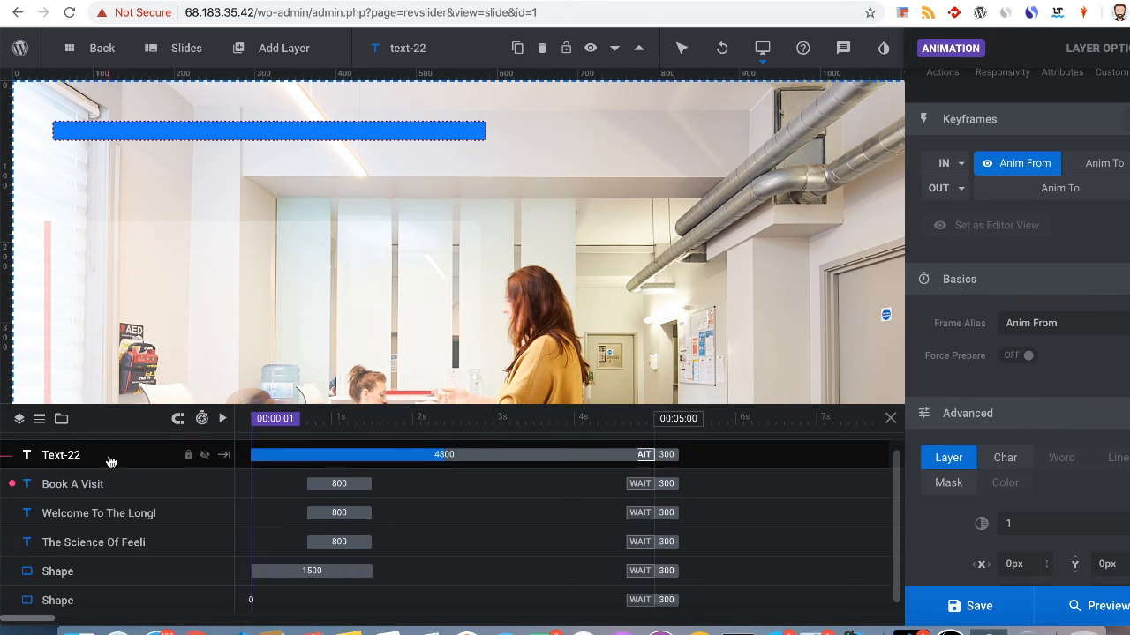
right_click(313, 130)
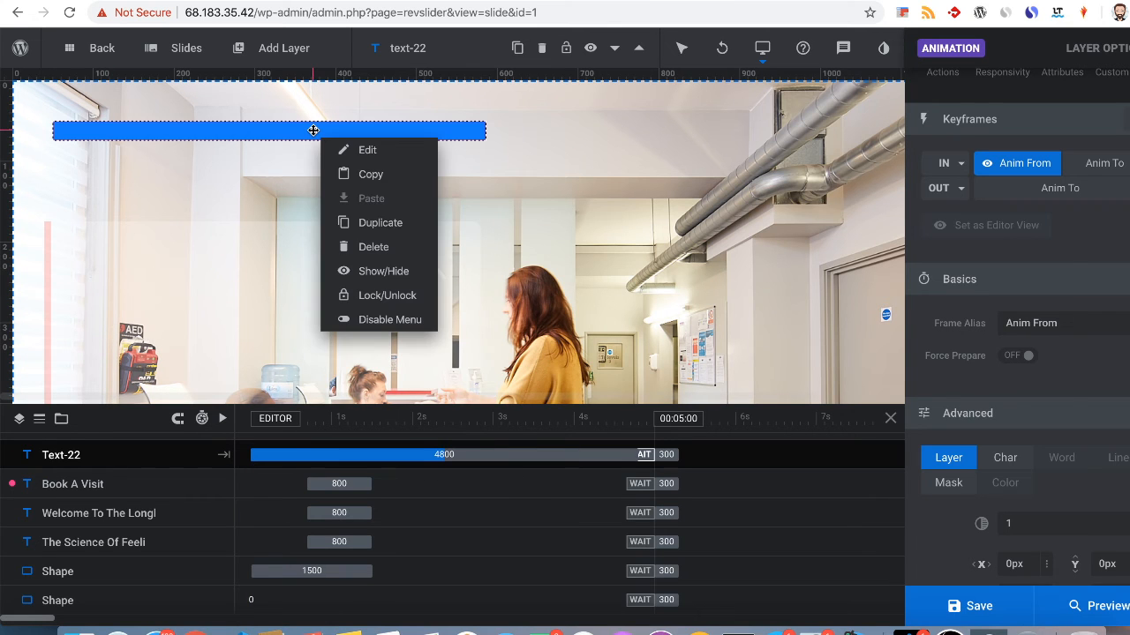
mouse_move(376, 177)
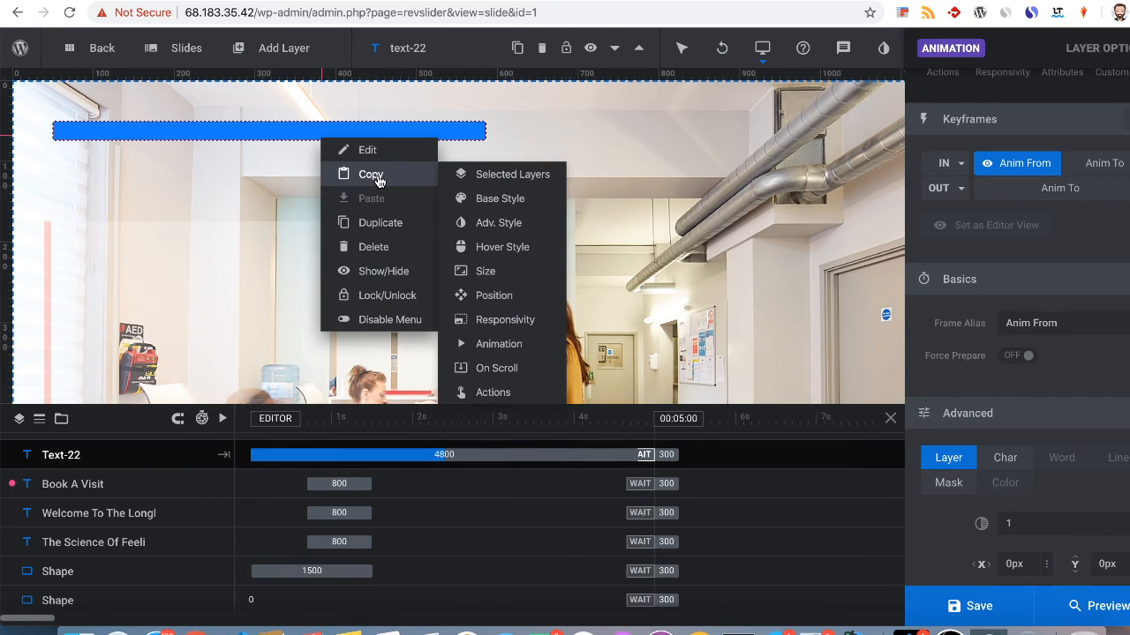
Switch to slide #2 and paste the copied announcement layer onto it.
left_click(199, 49)
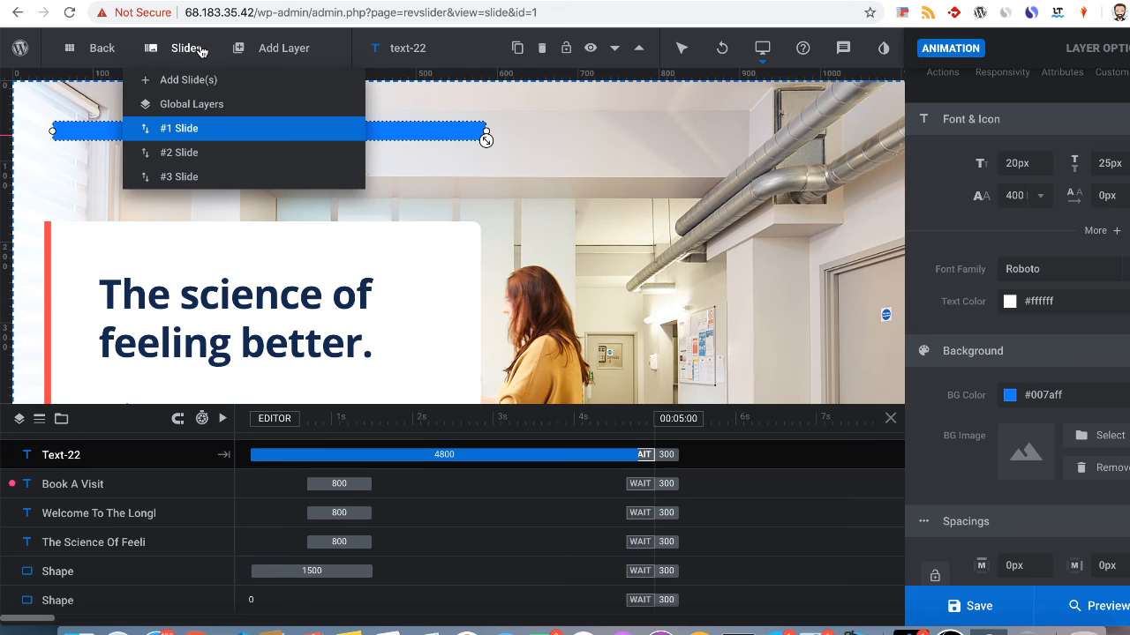
left_click(199, 155)
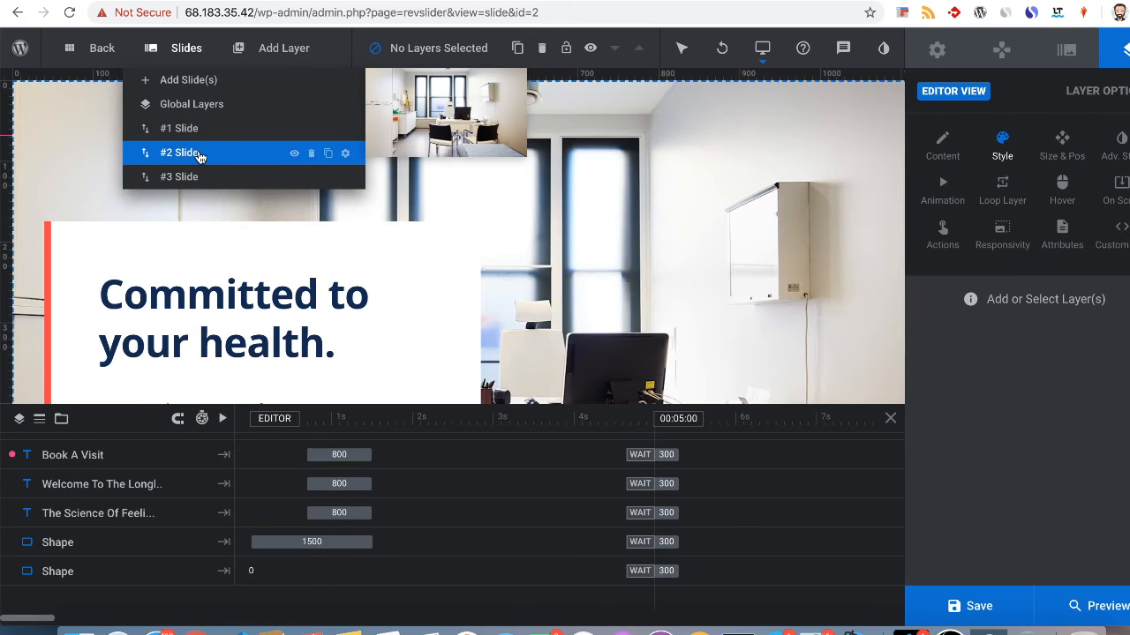
right_click(106, 130)
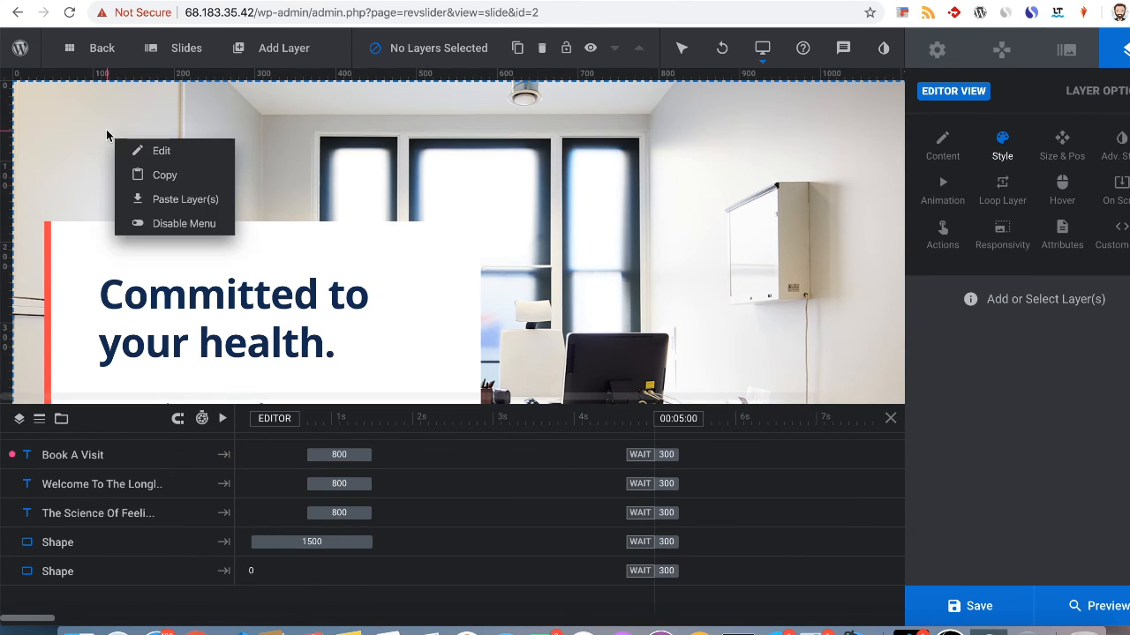
left_click(174, 200)
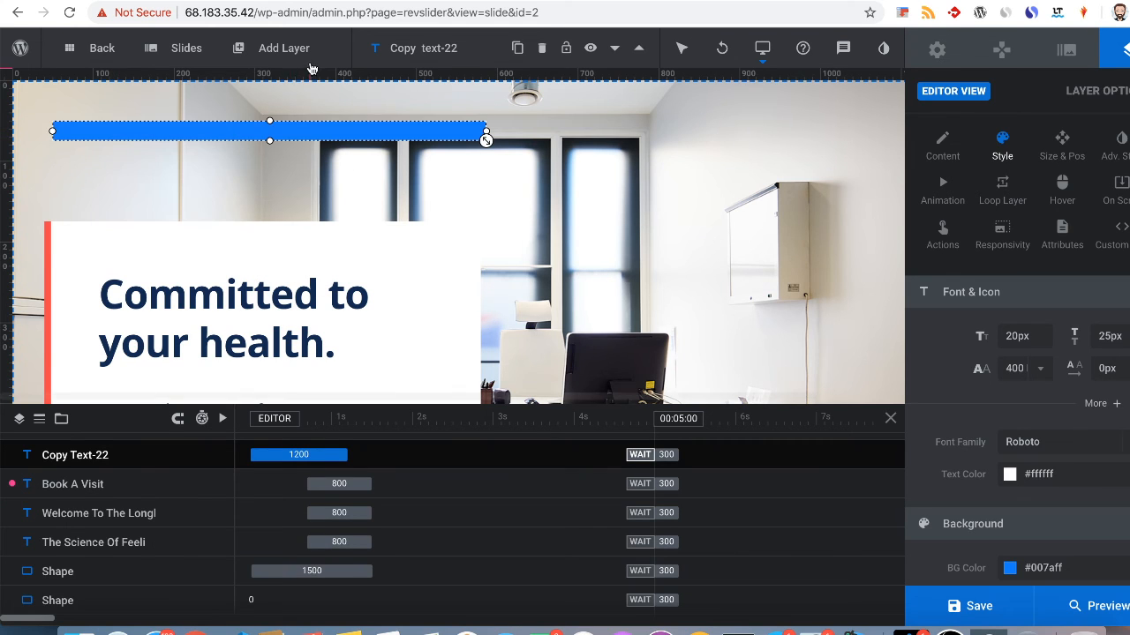
Switch to slide #3 and paste the copied announcement layer there too.
mouse_move(280, 48)
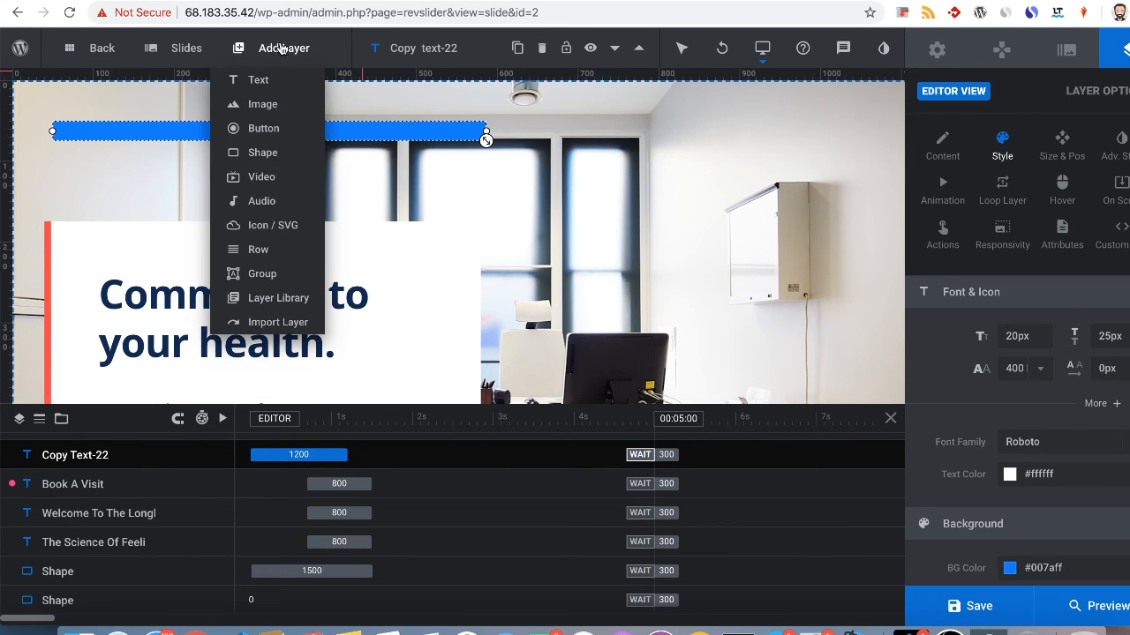
mouse_move(172, 50)
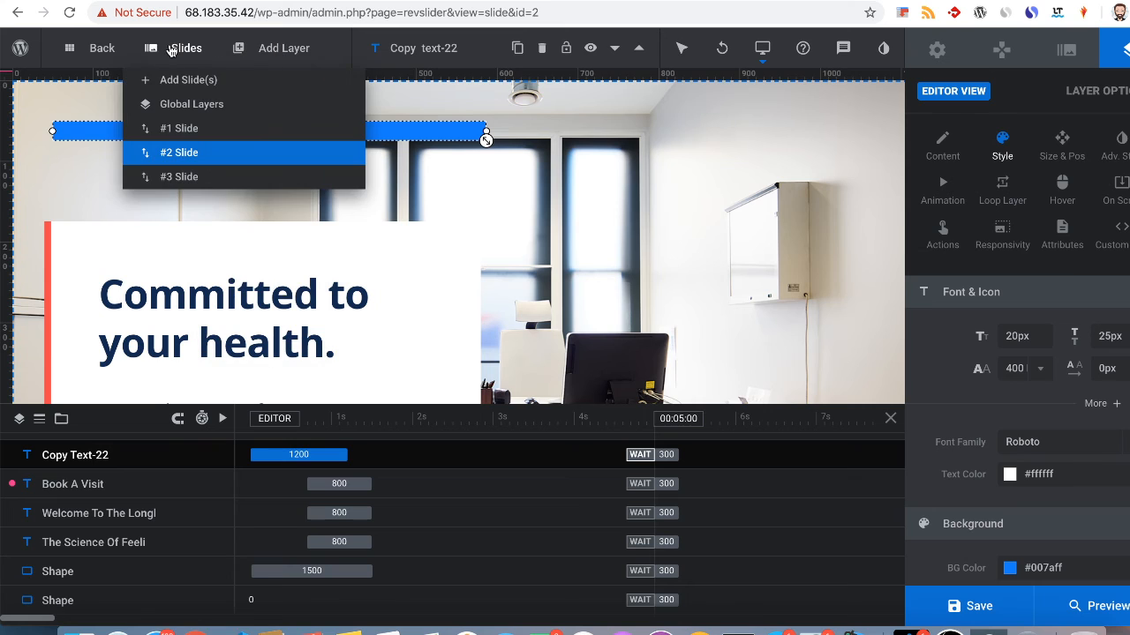
left_click(184, 181)
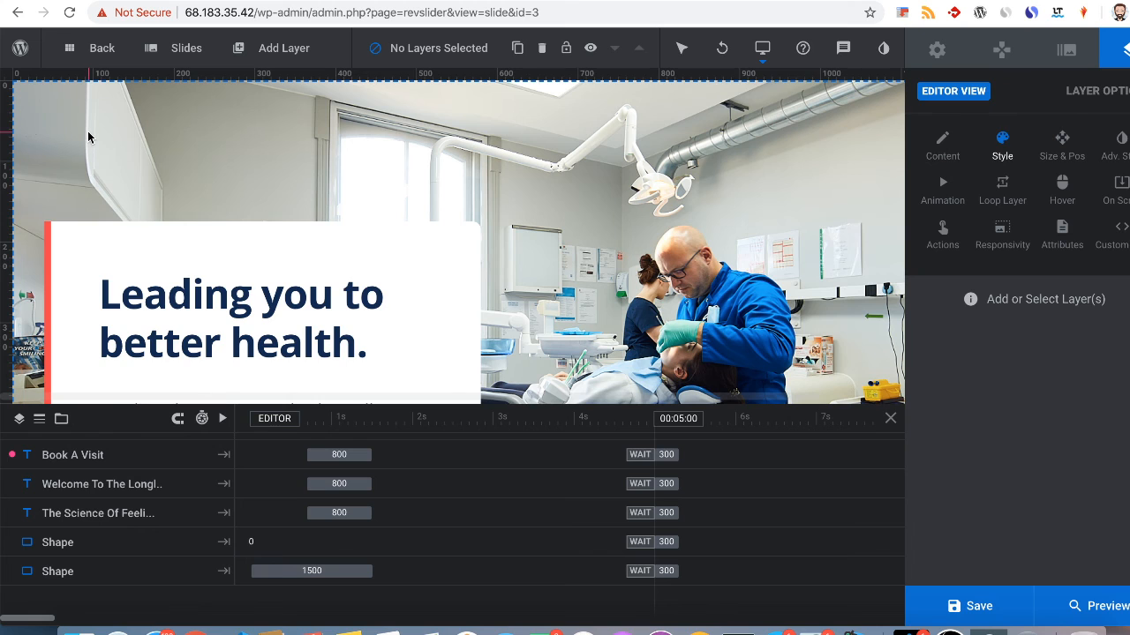
right_click(88, 136)
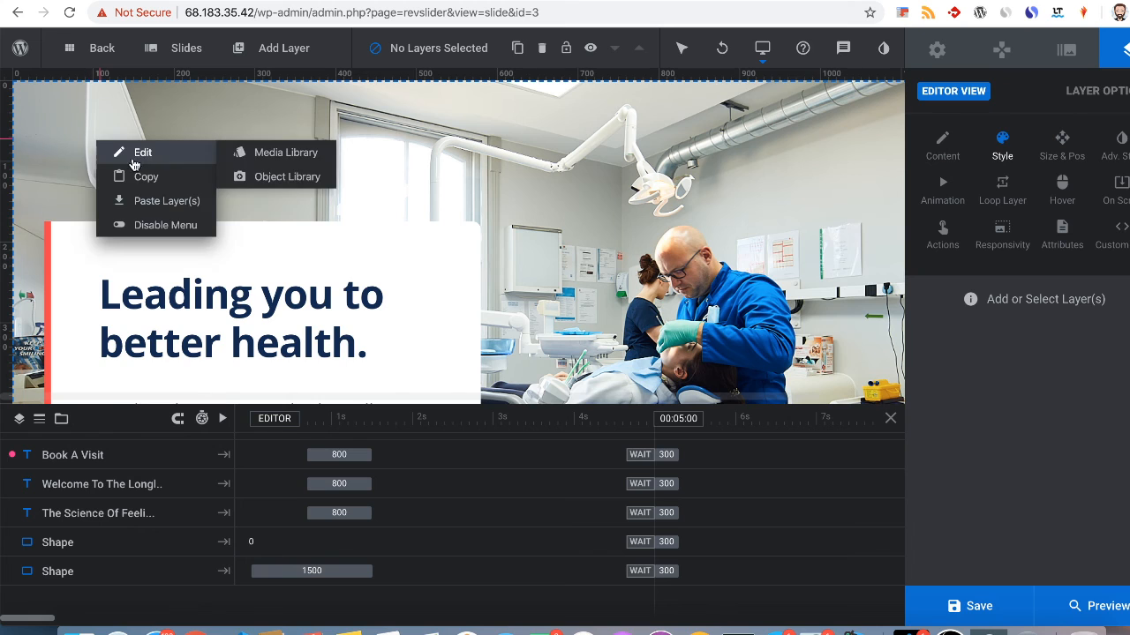
left_click(152, 201)
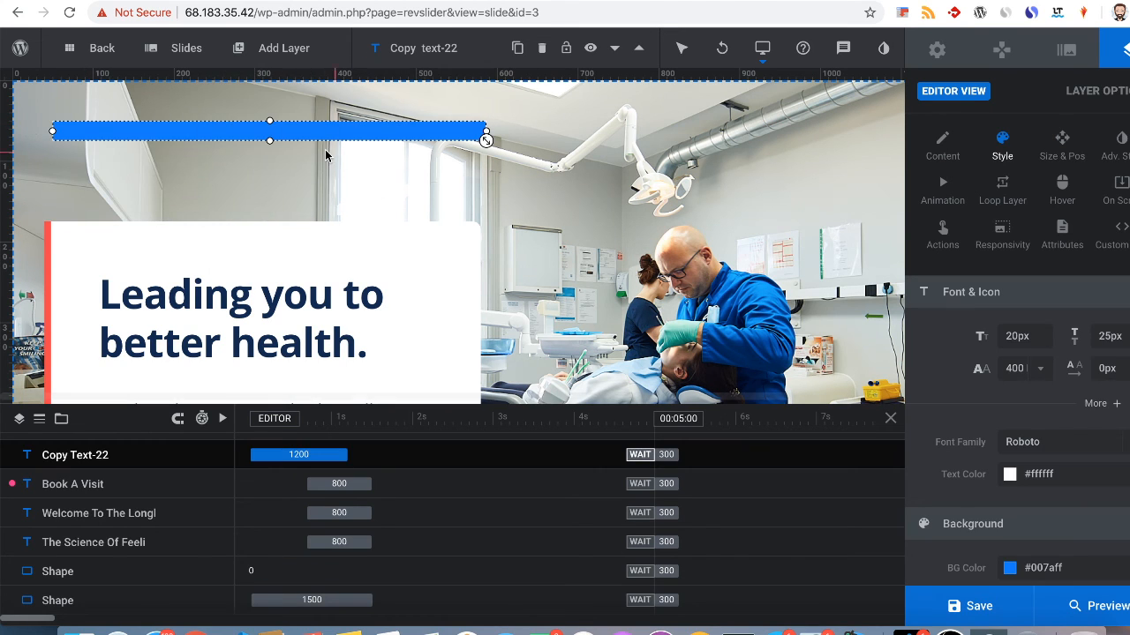
Save the slider with the pasted layers and reload the live homepage.
left_click(958, 609)
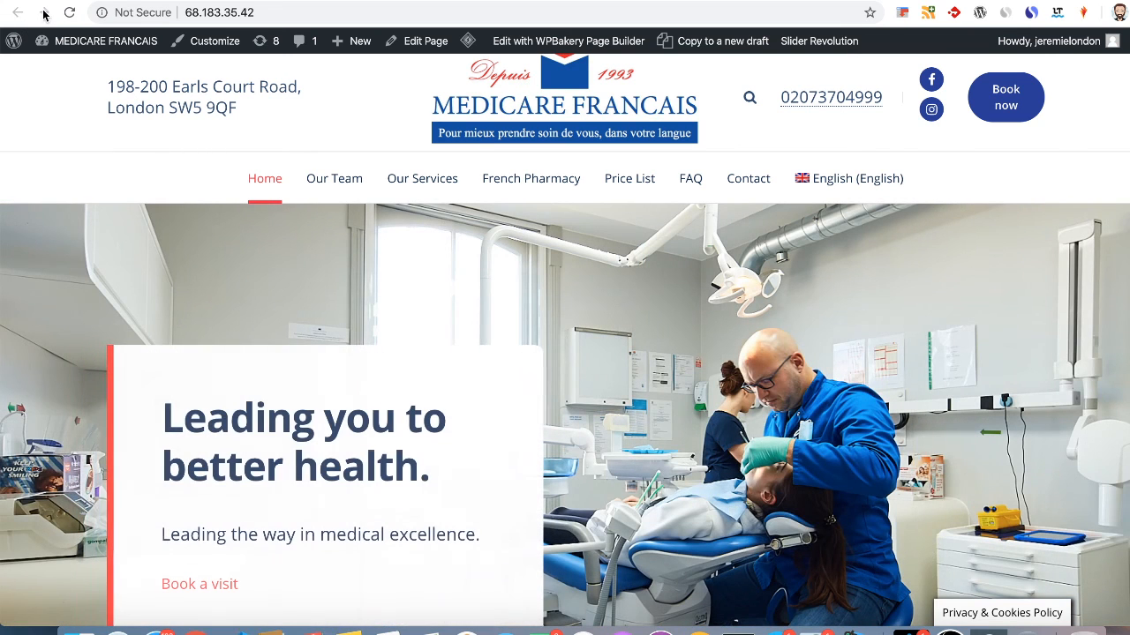
left_click(71, 15)
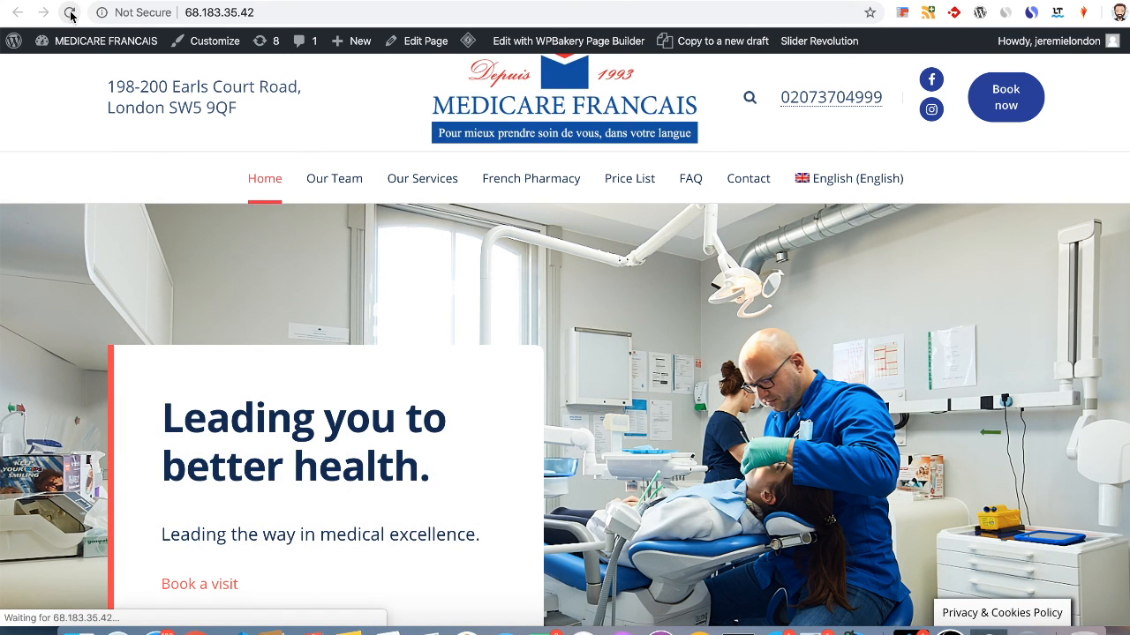